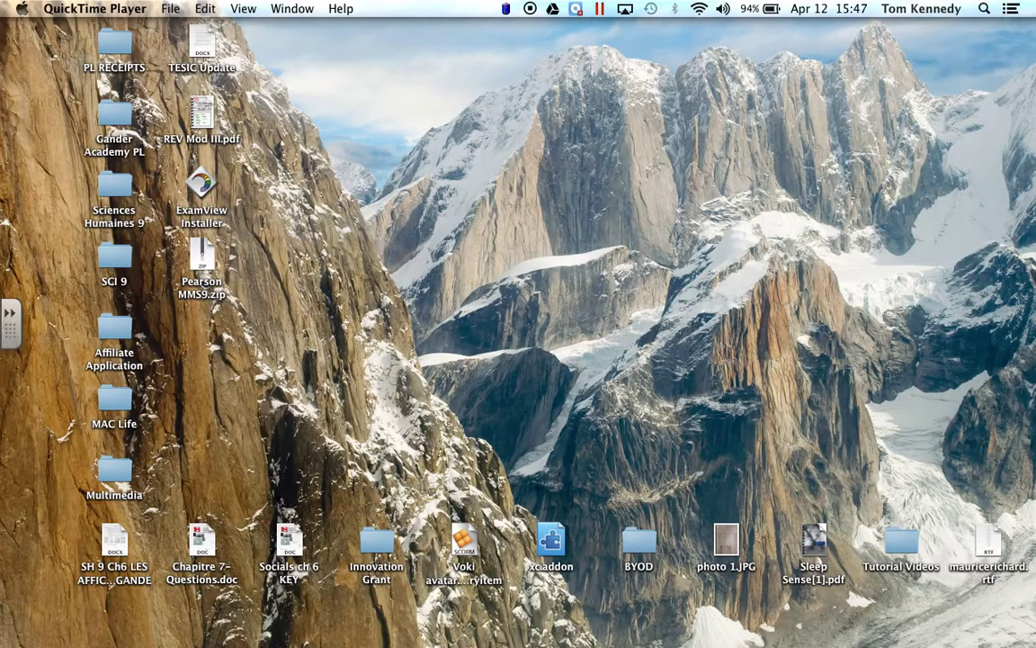
Launch ExamView Test Generator from the Windows XP applications and dismiss the registration prompt.
{"action": "mouse_move", "coordinate": [873, 644]}
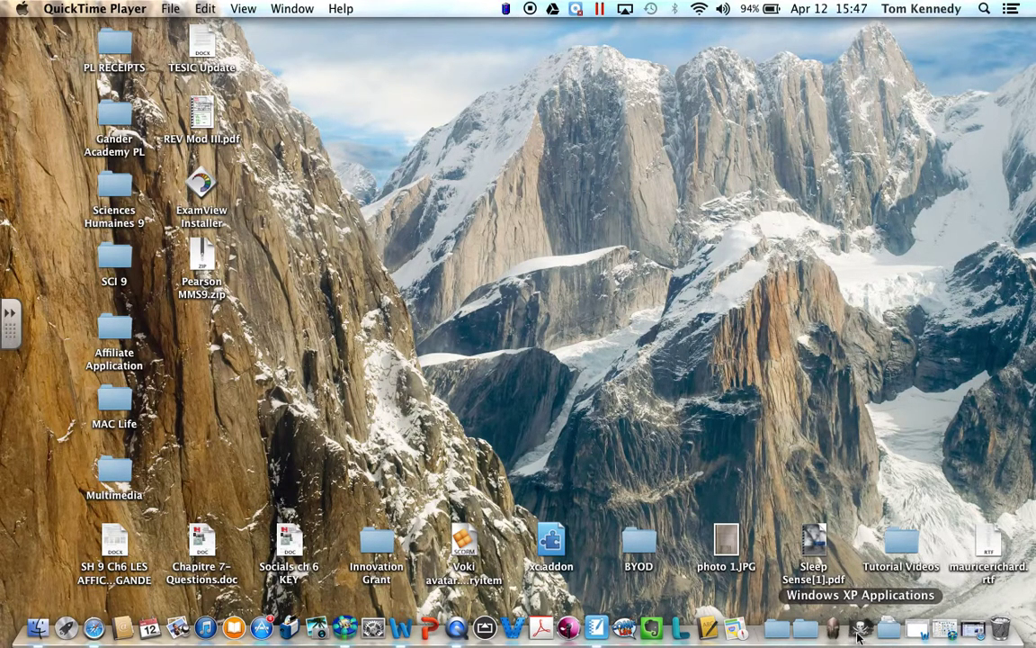
{"action": "left_click", "coordinate": [861, 631]}
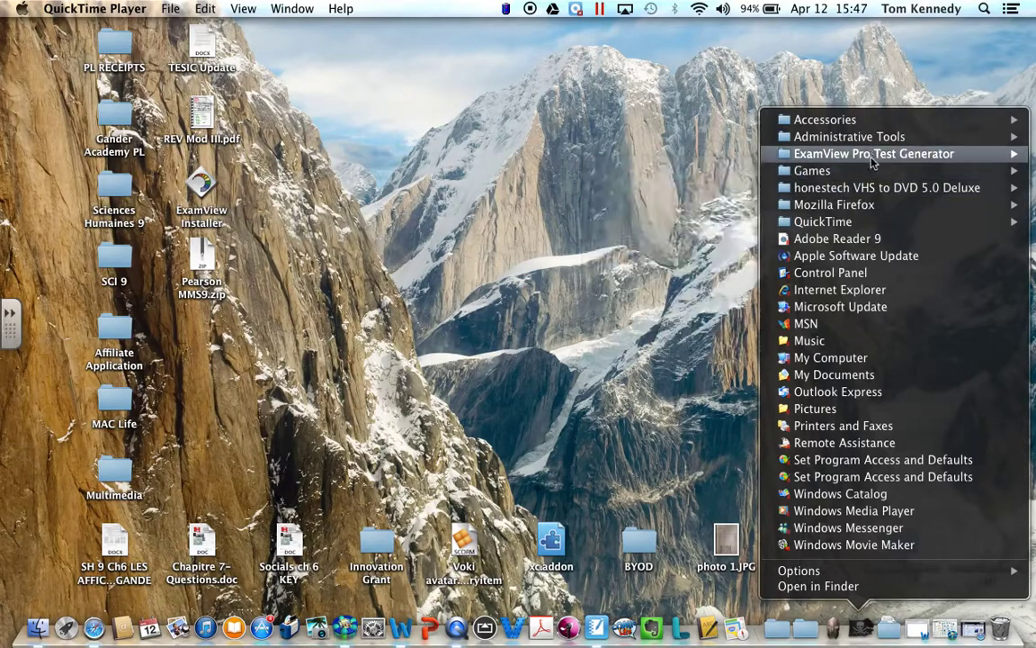
{"action": "mouse_move", "coordinate": [874, 157]}
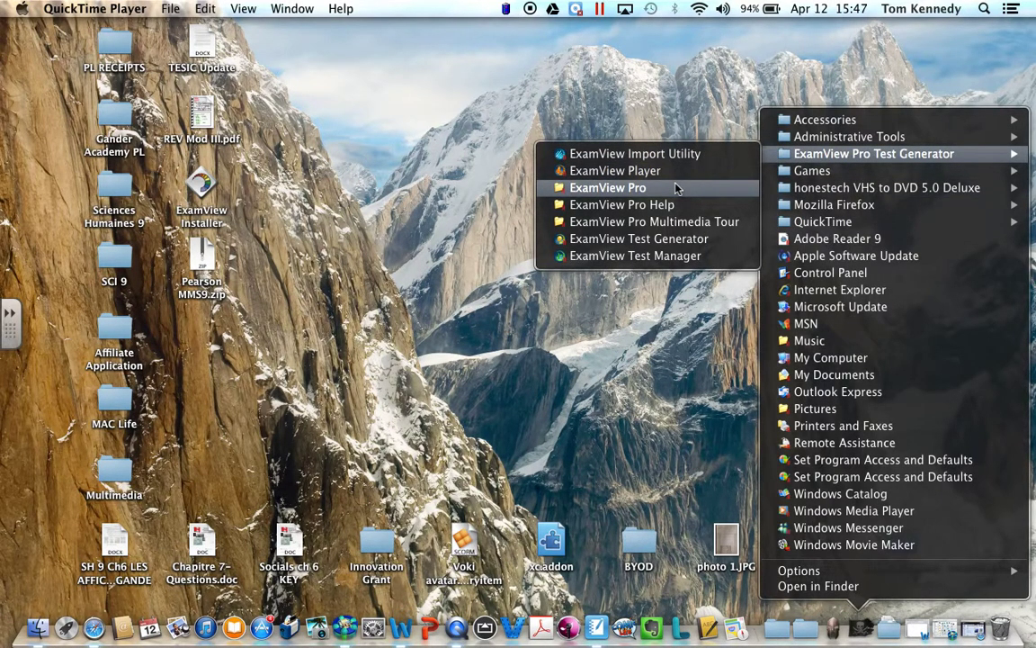
{"action": "left_click", "coordinate": [683, 241]}
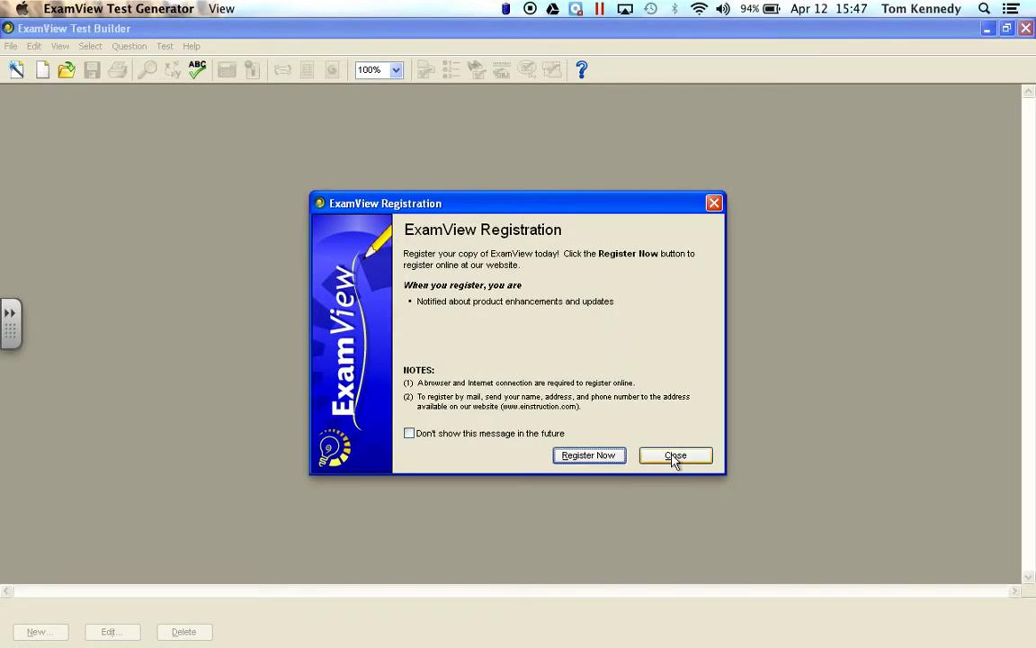
{"action": "left_click", "coordinate": [673, 457]}
Start a new test with the QuickTest Wizard and title it s9ch2.
{"action": "left_click", "coordinate": [393, 278]}
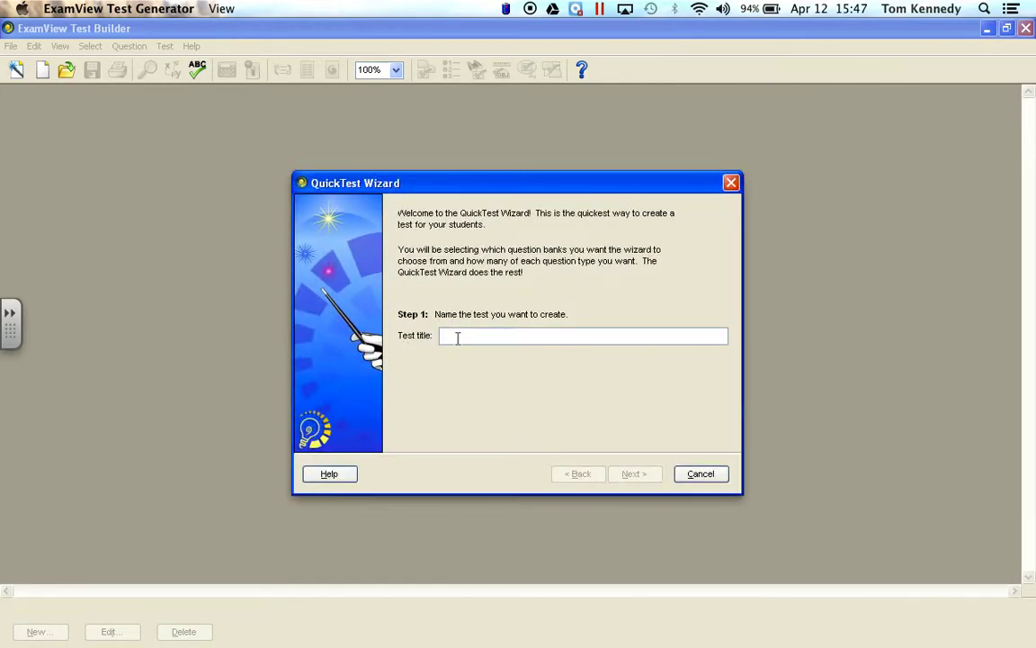
{"action": "type", "text": "s9ch2"}
{"action": "left_click", "coordinate": [632, 474]}
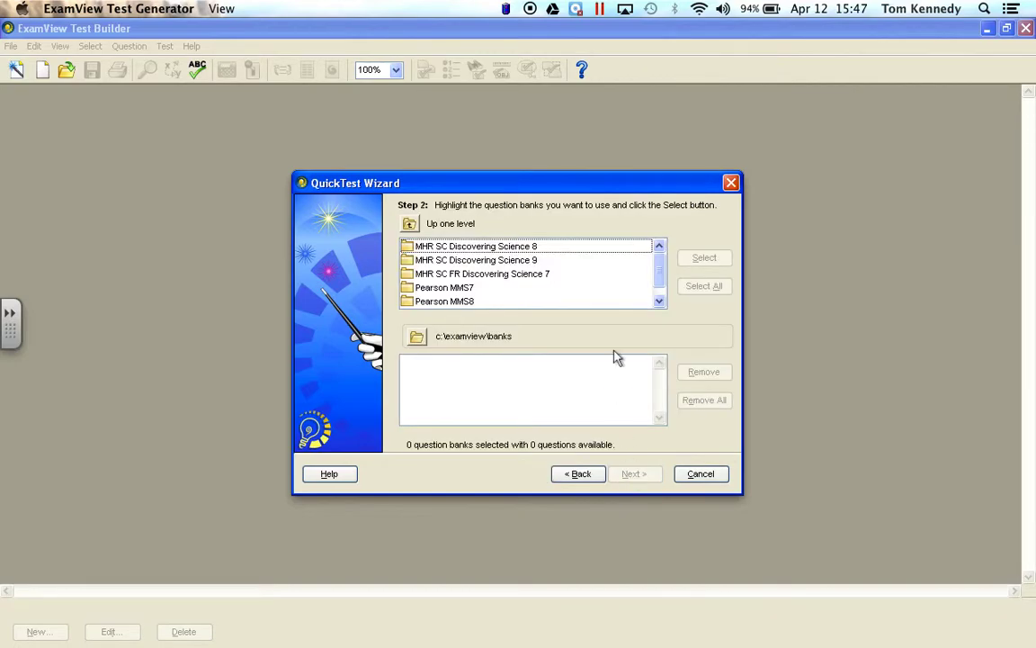
Choose the Chapitre 2 question bank from the French folder of MHR SC Discovering Science 9 as the test's source.
{"action": "double_click", "coordinate": [454, 261]}
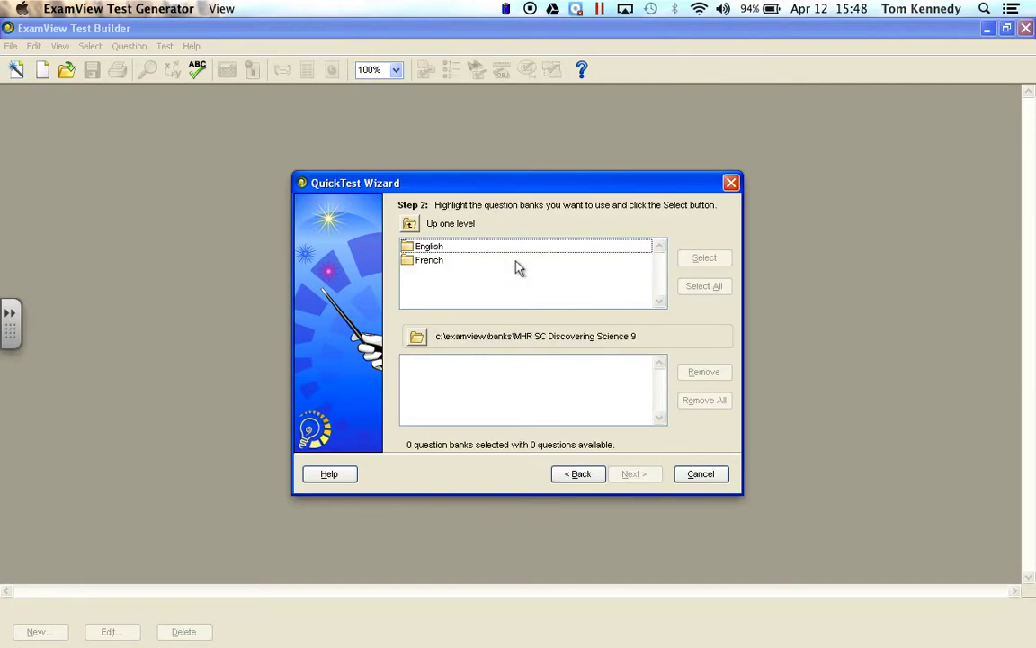
{"action": "double_click", "coordinate": [435, 260]}
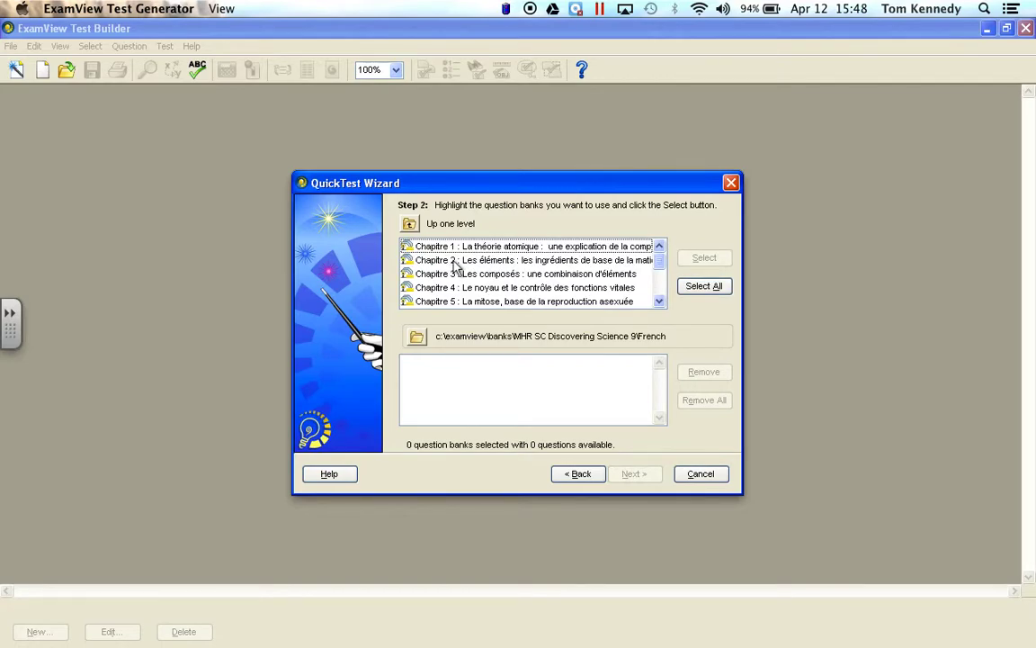
{"action": "double_click", "coordinate": [454, 261]}
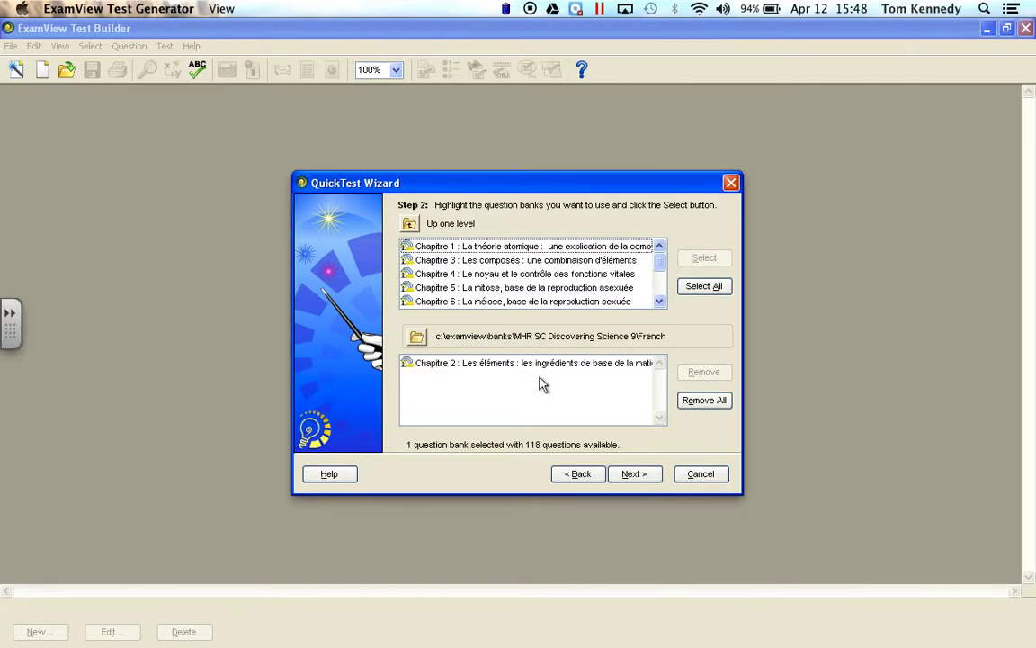
{"action": "left_click", "coordinate": [633, 473]}
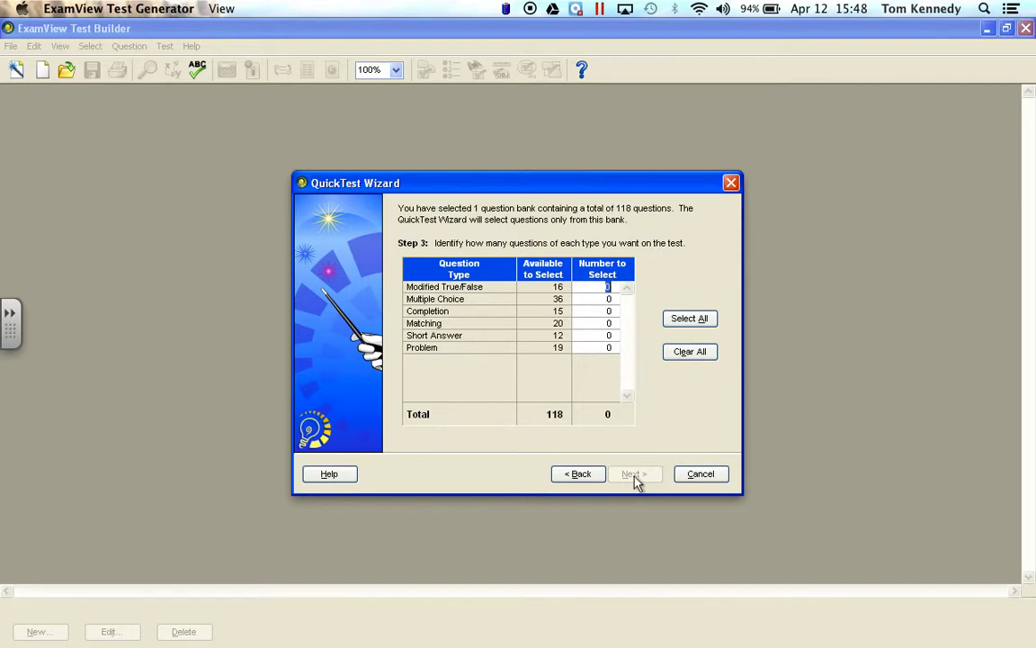
Request 8 Modified True/False, 10 Multiple Choice and 4 Completion questions, and finish generating the test.
{"action": "type", "text": "8"}
{"action": "key", "text": "Tab"}
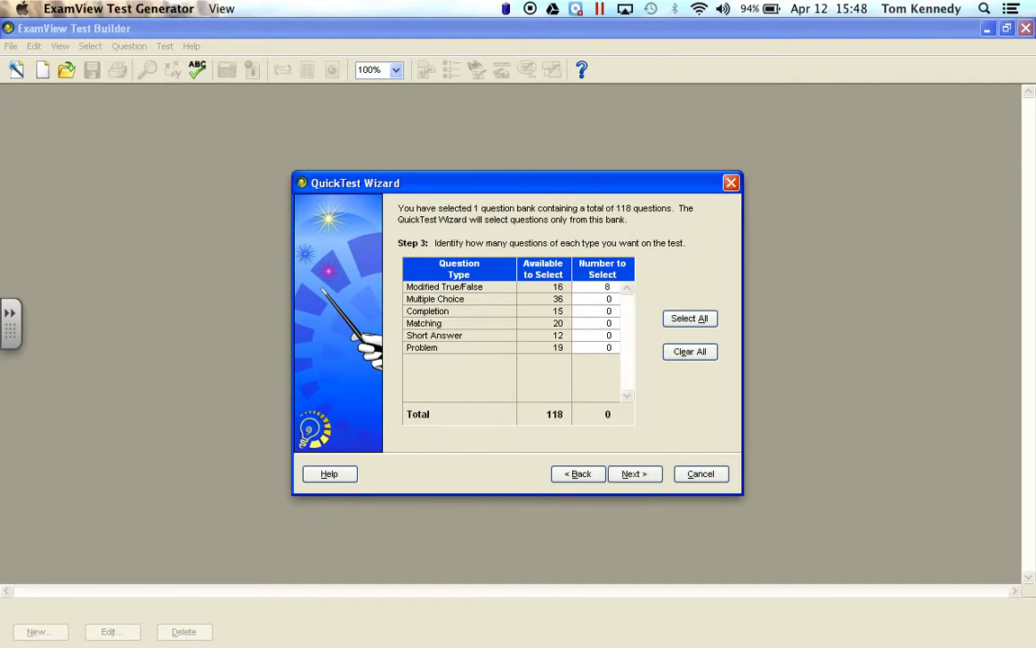
{"action": "type", "text": "10"}
{"action": "key", "text": "Tab"}
{"action": "type", "text": "4"}
{"action": "key", "text": "Tab"}
{"action": "left_click", "coordinate": [635, 474]}
{"action": "left_click", "coordinate": [638, 476]}
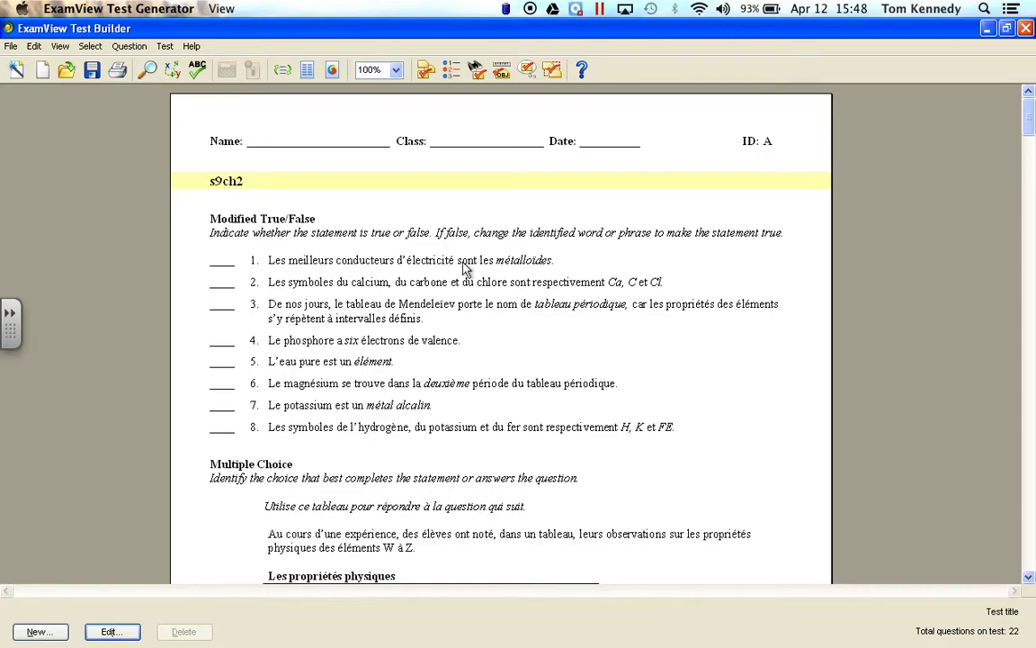
Export the test to HTML as a test and save the web page on the Desktop as s9ch2.
{"action": "left_click", "coordinate": [13, 46]}
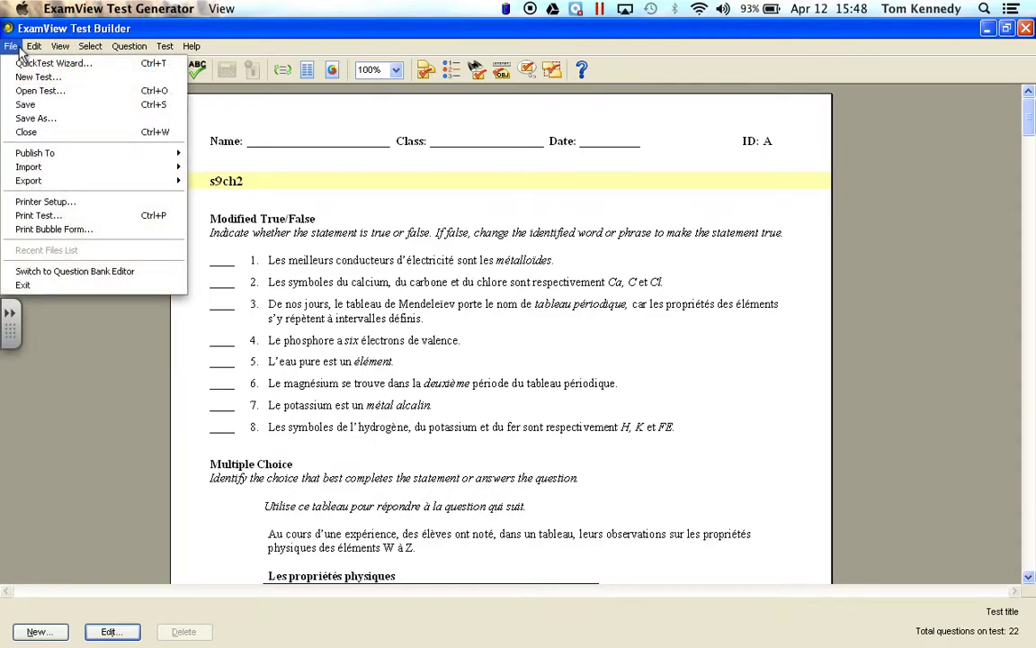
{"action": "mouse_move", "coordinate": [42, 172]}
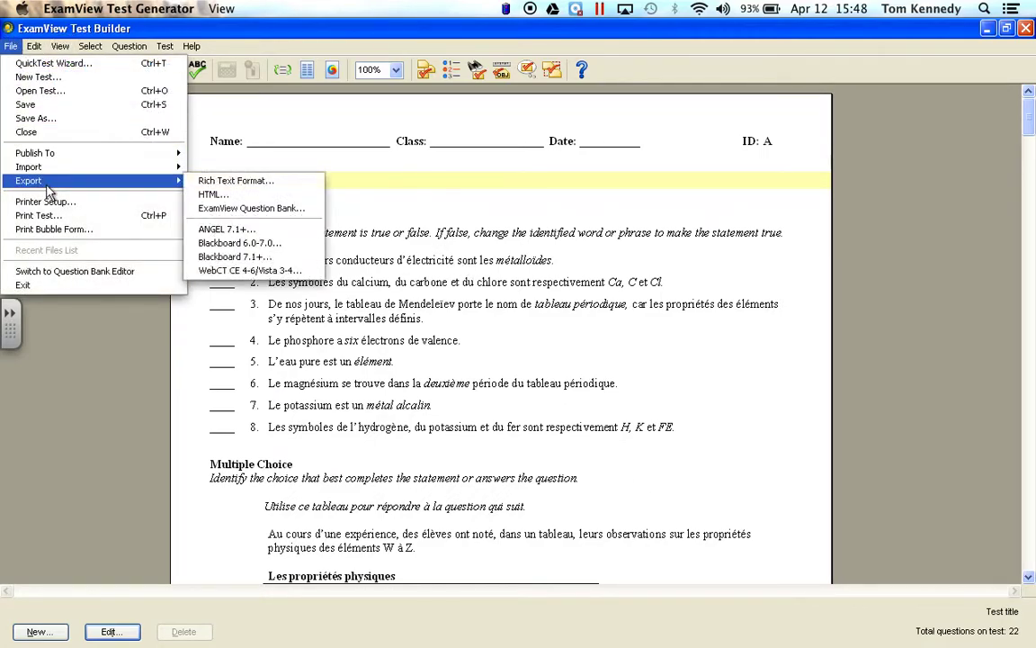
{"action": "left_click", "coordinate": [210, 196]}
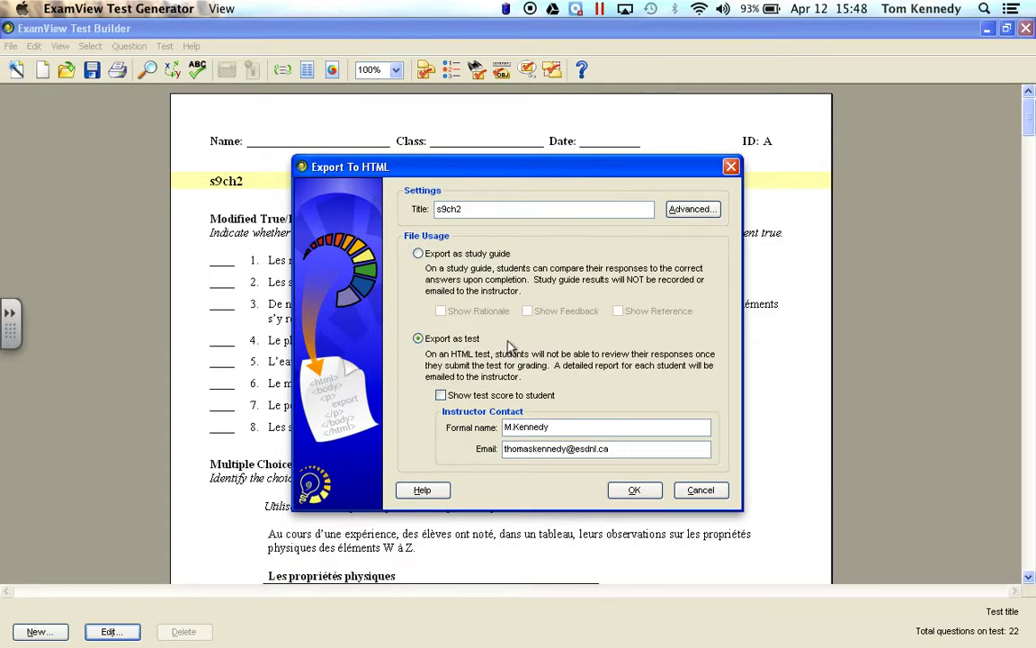
{"action": "left_click", "coordinate": [650, 495]}
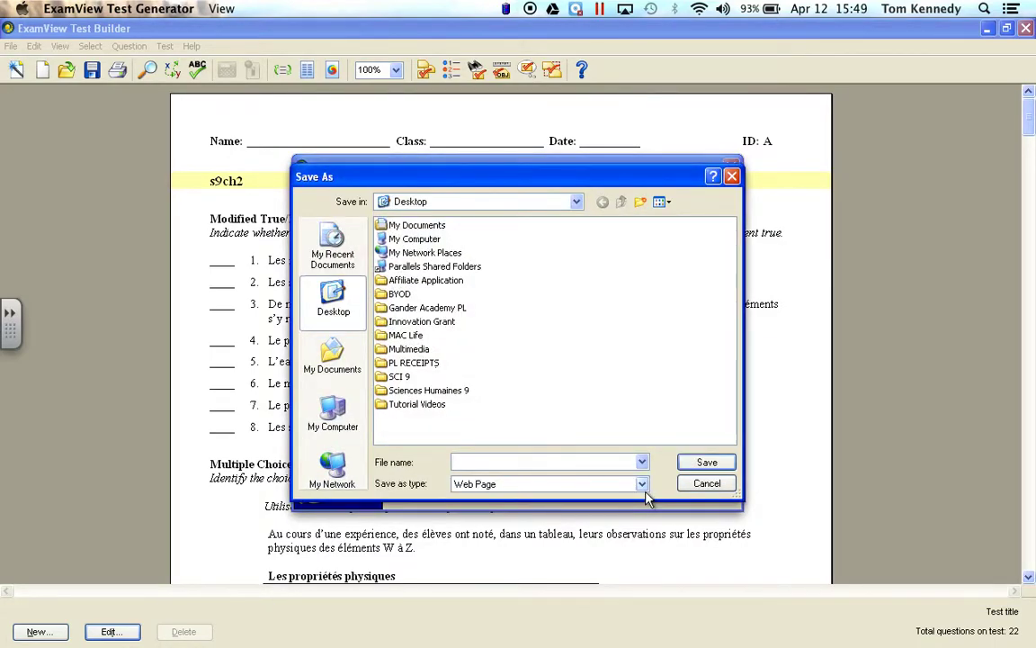
{"action": "type", "text": "s9ch2"}
{"action": "left_click", "coordinate": [706, 465]}
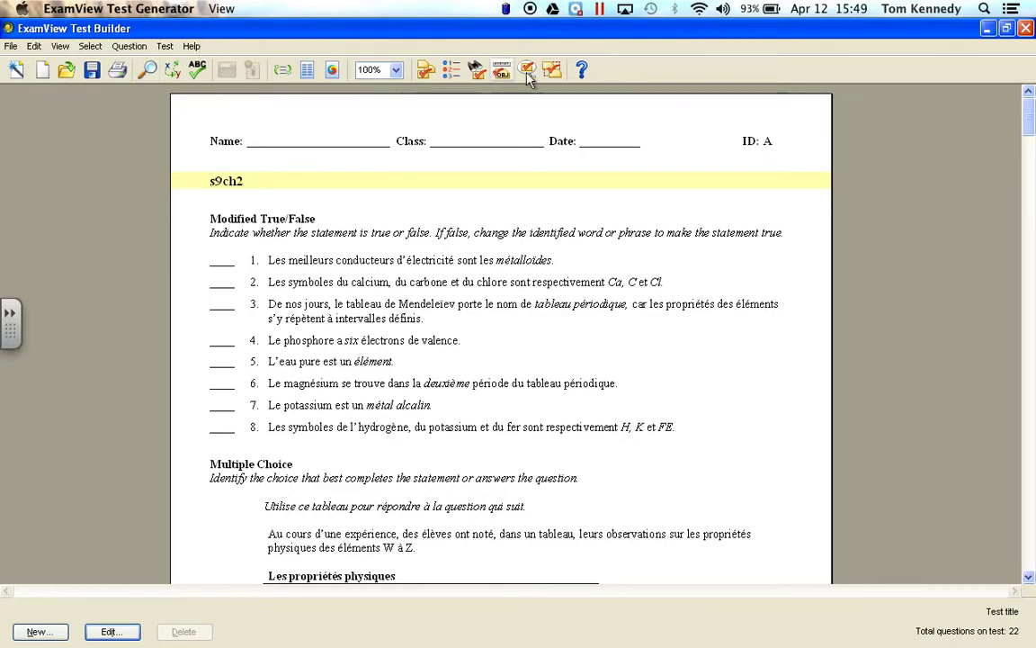
Close ExamView without saving the test, and place s9ch2.htm and the s9ch2_files folder together mid-desktop.
{"action": "left_click", "coordinate": [1025, 29]}
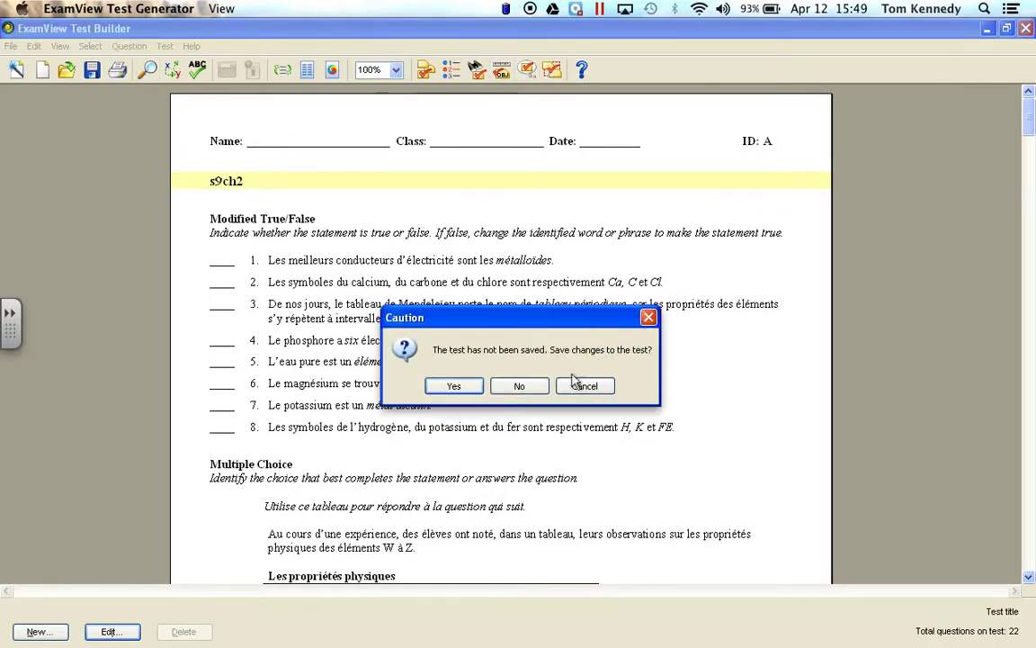
{"action": "left_click", "coordinate": [519, 386]}
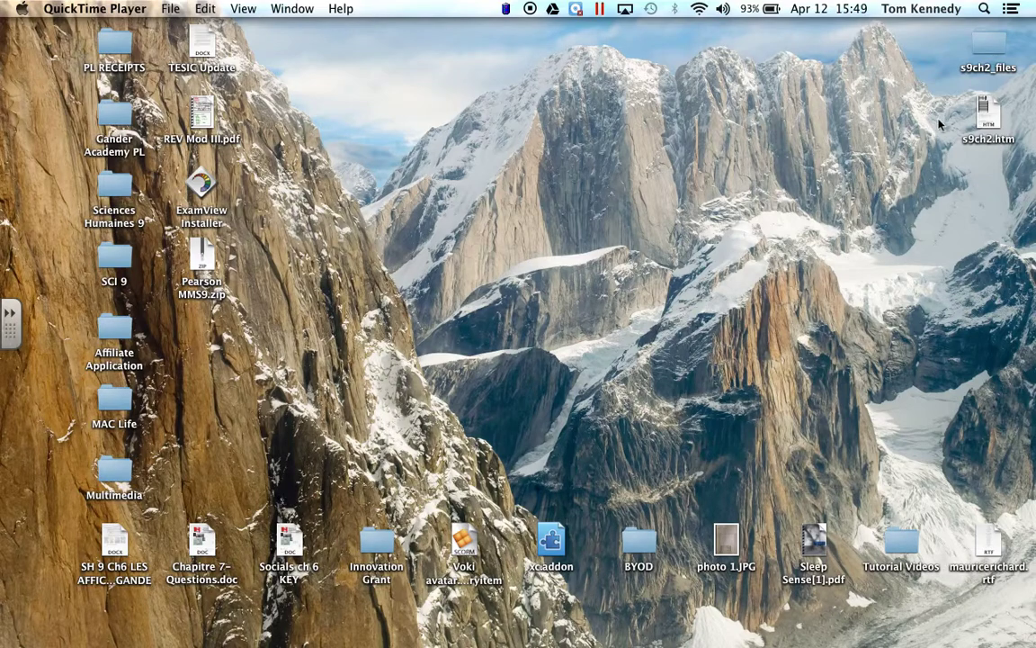
{"action": "left_click_drag", "start_coordinate": [988, 112], "coordinate": [550, 298]}
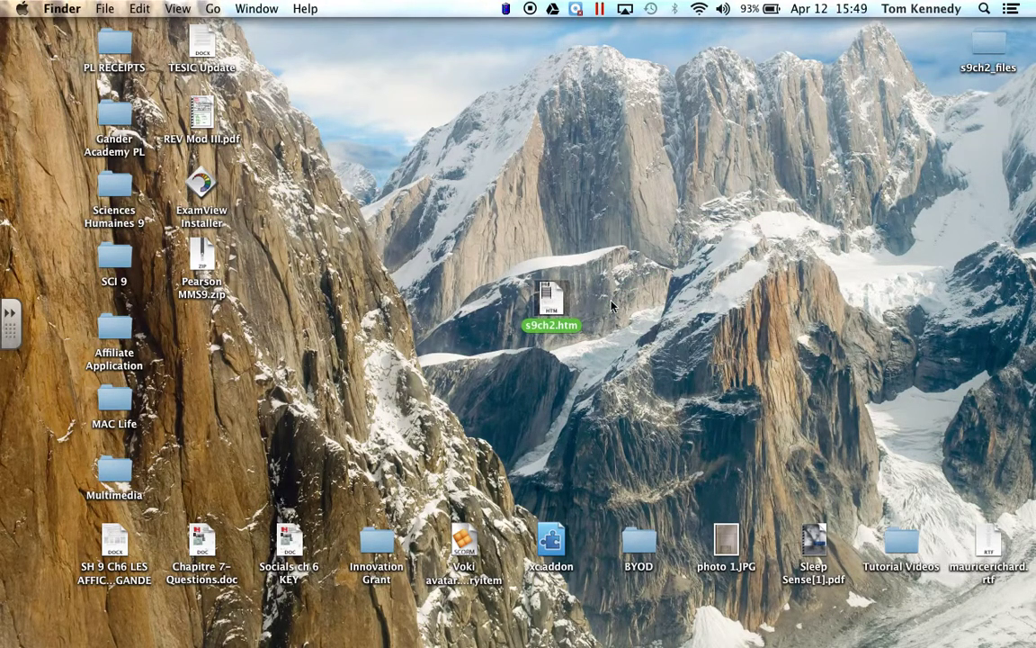
{"action": "left_click_drag", "start_coordinate": [988, 40], "coordinate": [557, 237]}
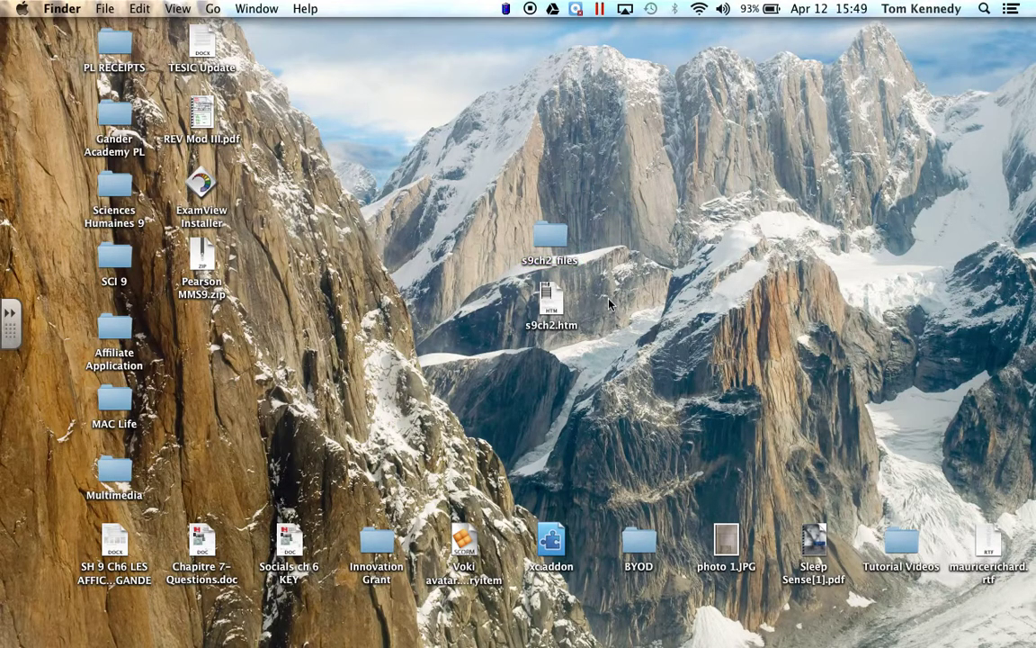
Open s9ch2.htm in Safari, review its questions and a true/false answer list, and put the page away.
{"action": "double_click", "coordinate": [551, 306]}
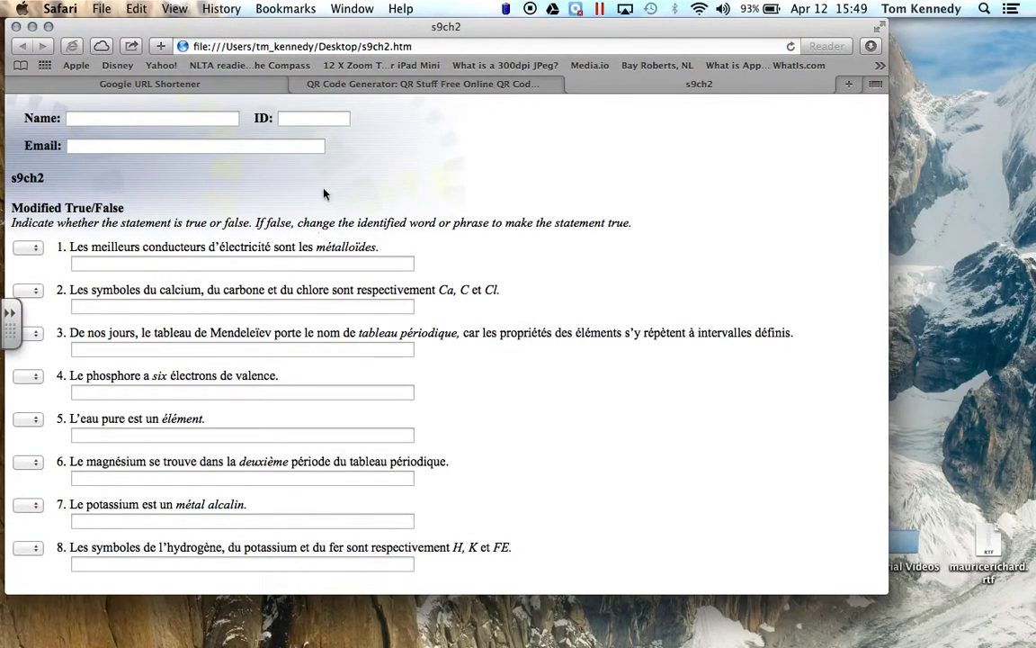
{"action": "scroll", "coordinate": [308, 197], "scroll_direction": "down", "scroll_amount": 1}
{"action": "scroll", "coordinate": [307, 197], "scroll_direction": "down", "scroll_amount": 5}
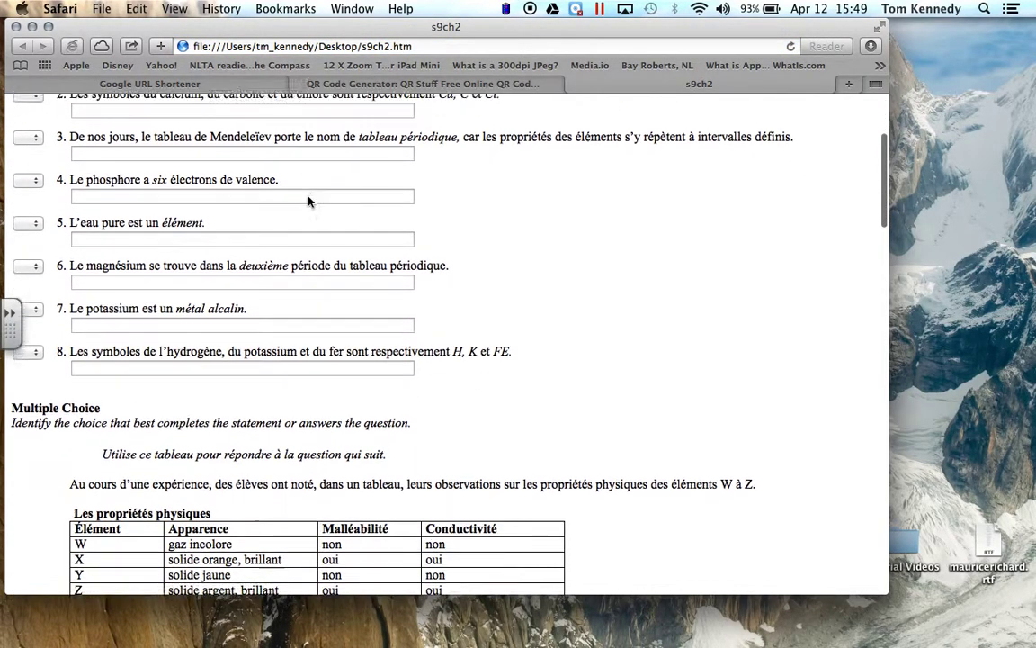
{"action": "left_click", "coordinate": [32, 261]}
{"action": "left_click", "coordinate": [32, 261]}
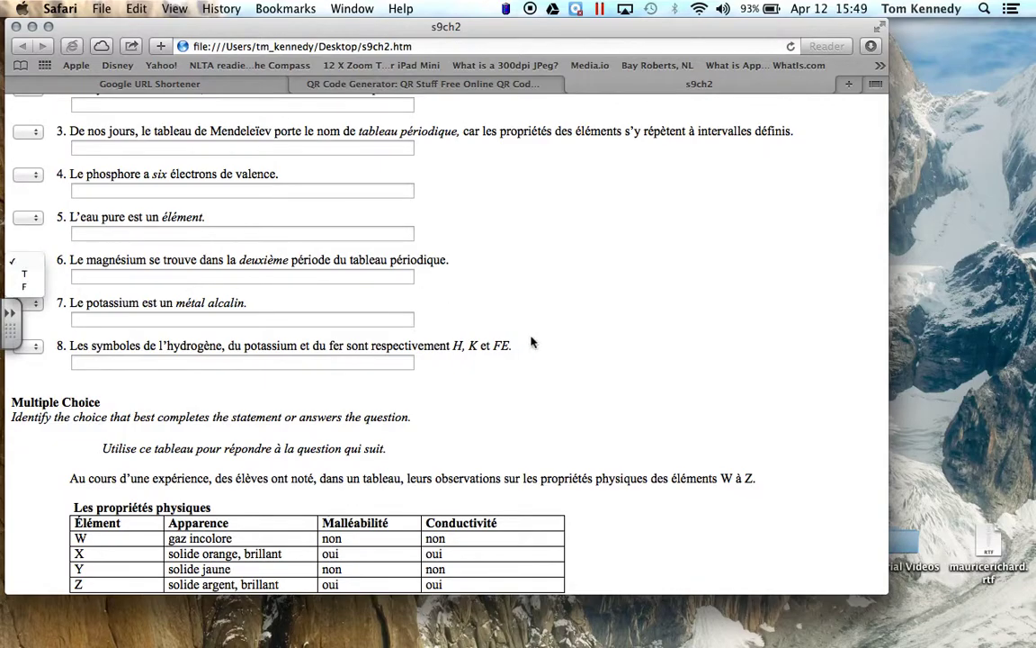
{"action": "scroll", "coordinate": [543, 347], "scroll_direction": "down", "scroll_amount": 10}
{"action": "scroll", "coordinate": [543, 350], "scroll_direction": "down", "scroll_amount": 20}
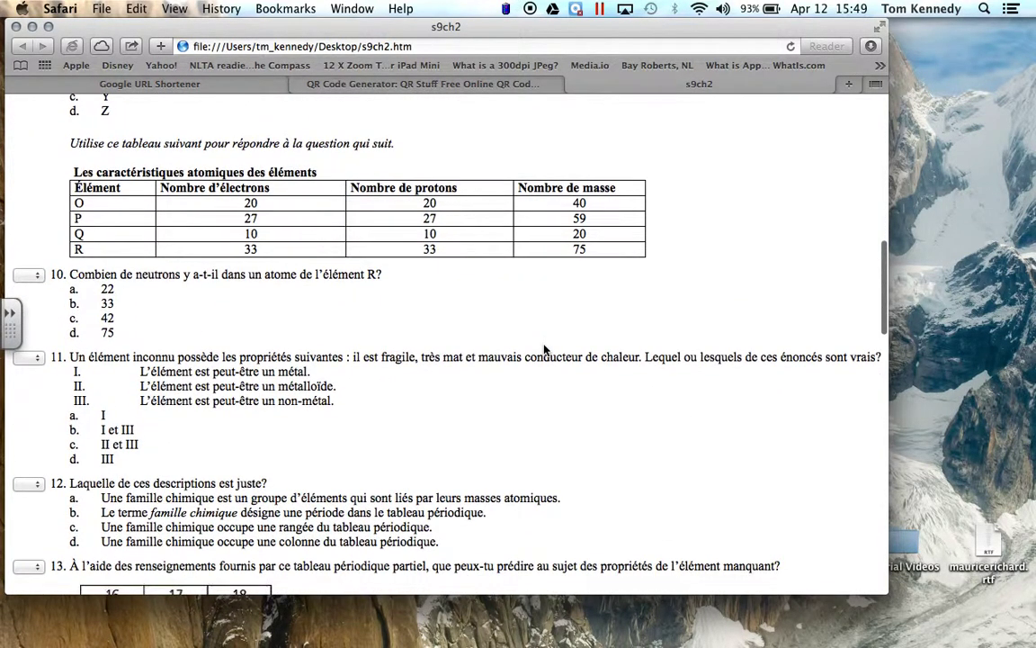
{"action": "scroll", "coordinate": [543, 349], "scroll_direction": "down", "scroll_amount": 10}
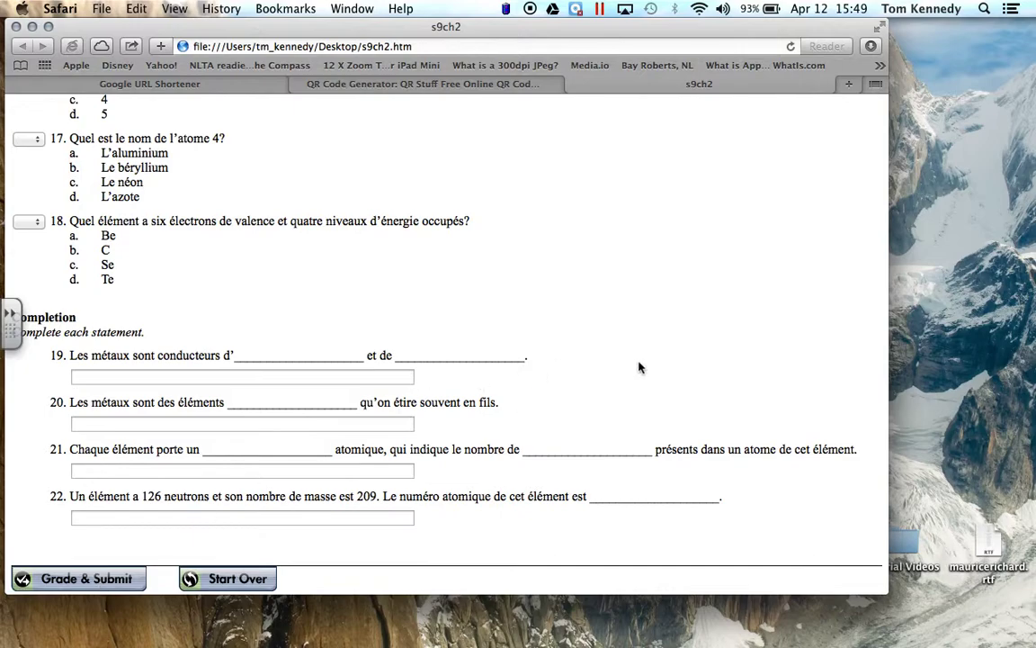
{"action": "scroll", "coordinate": [639, 366], "scroll_direction": "up", "scroll_amount": 20}
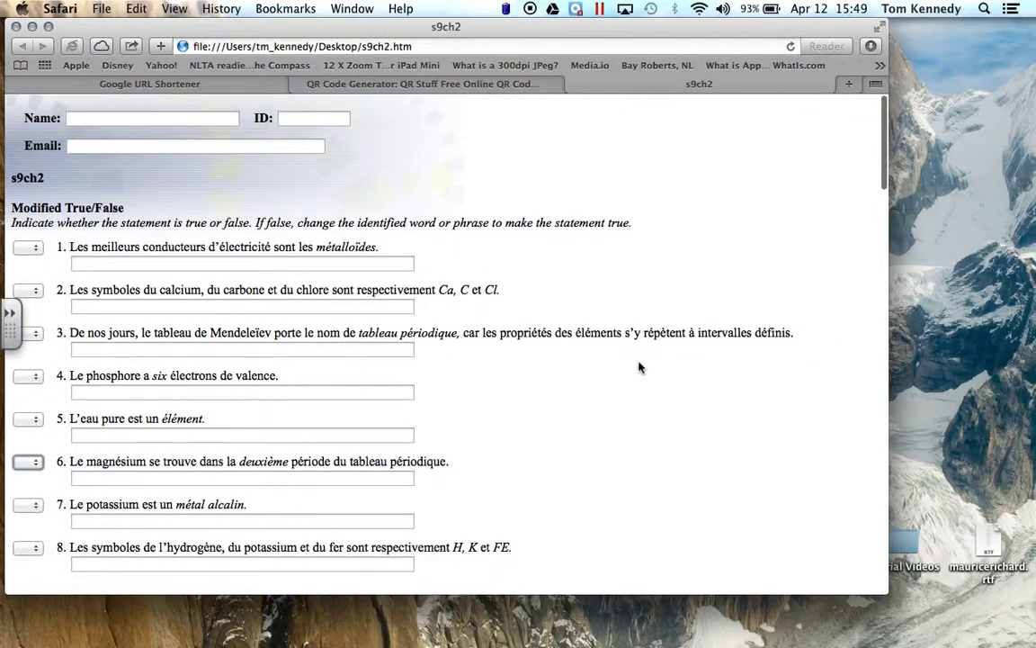
{"action": "left_click", "coordinate": [573, 85]}
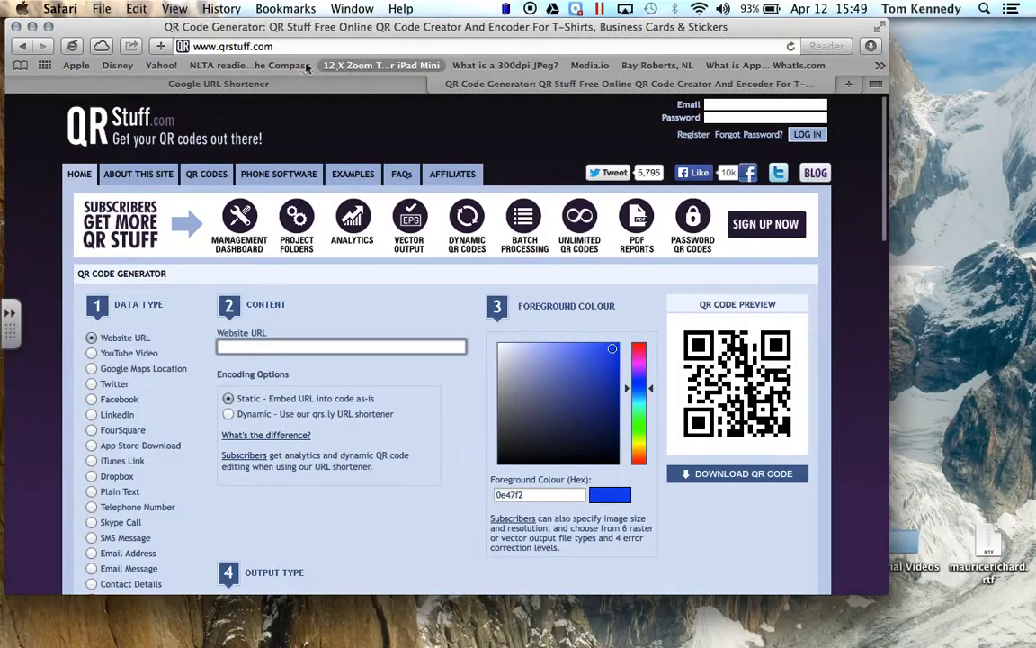
{"action": "left_click", "coordinate": [31, 27]}
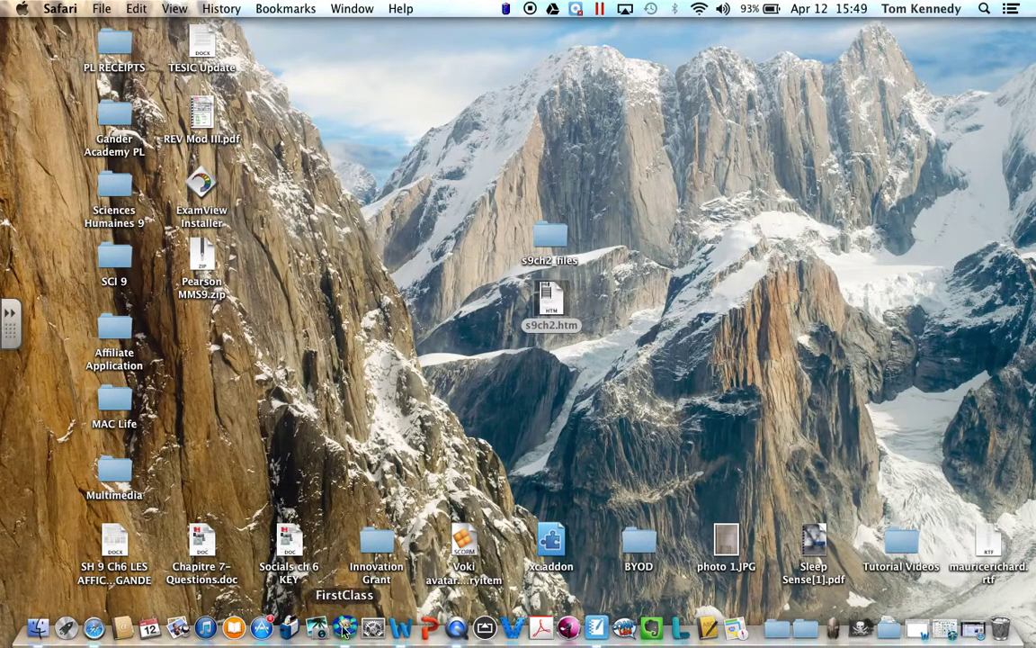
Switch to FirstClass and open the byod folder inside the teacher's webpage.
{"action": "left_click", "coordinate": [344, 629]}
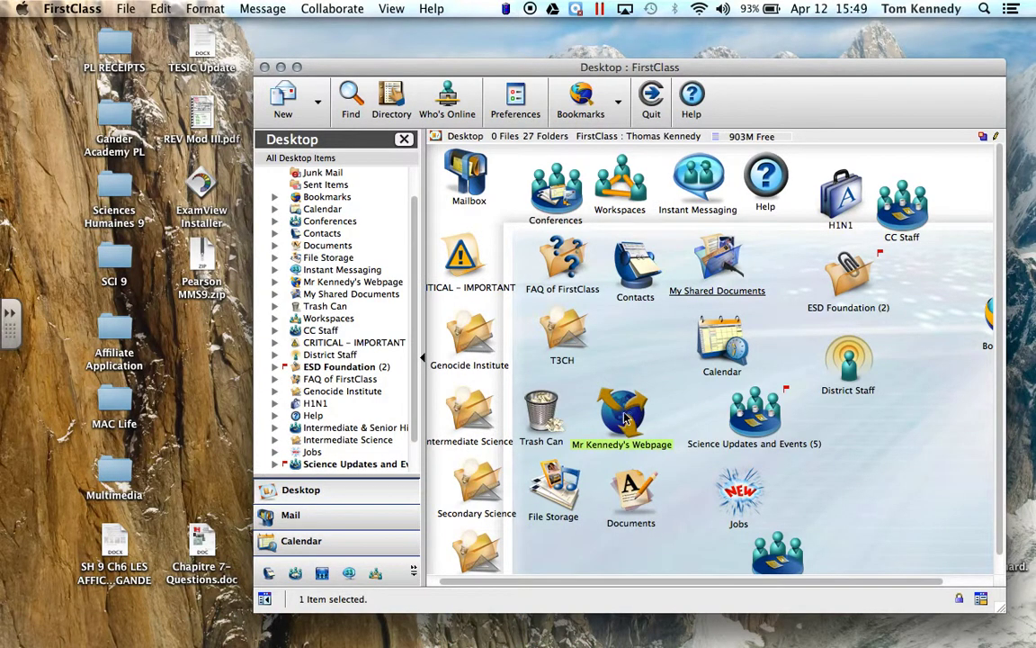
{"action": "double_click", "coordinate": [624, 415]}
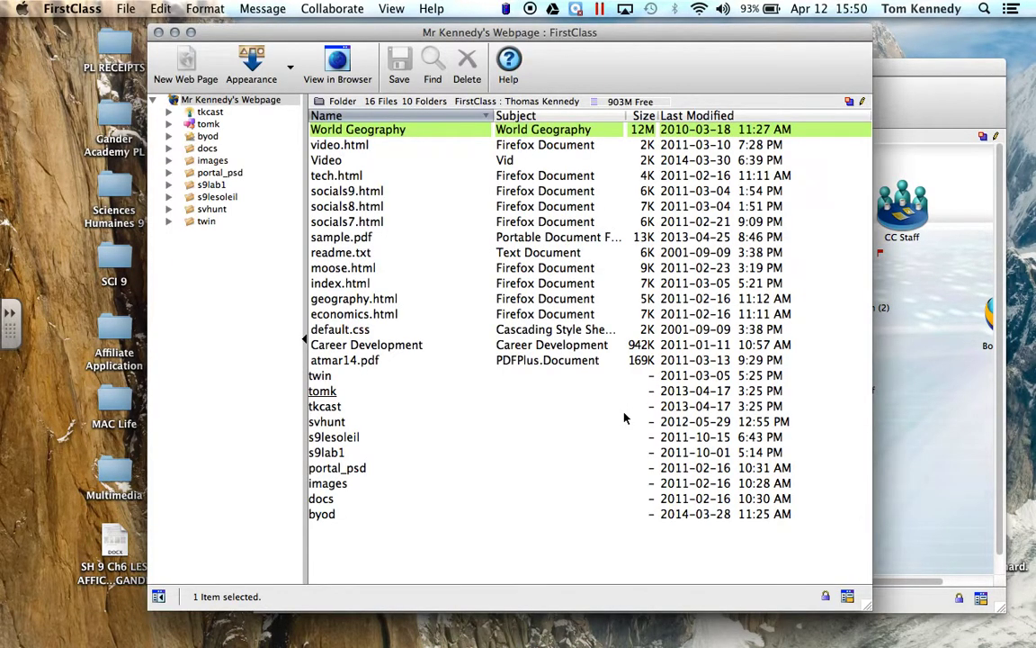
{"action": "left_click", "coordinate": [207, 137]}
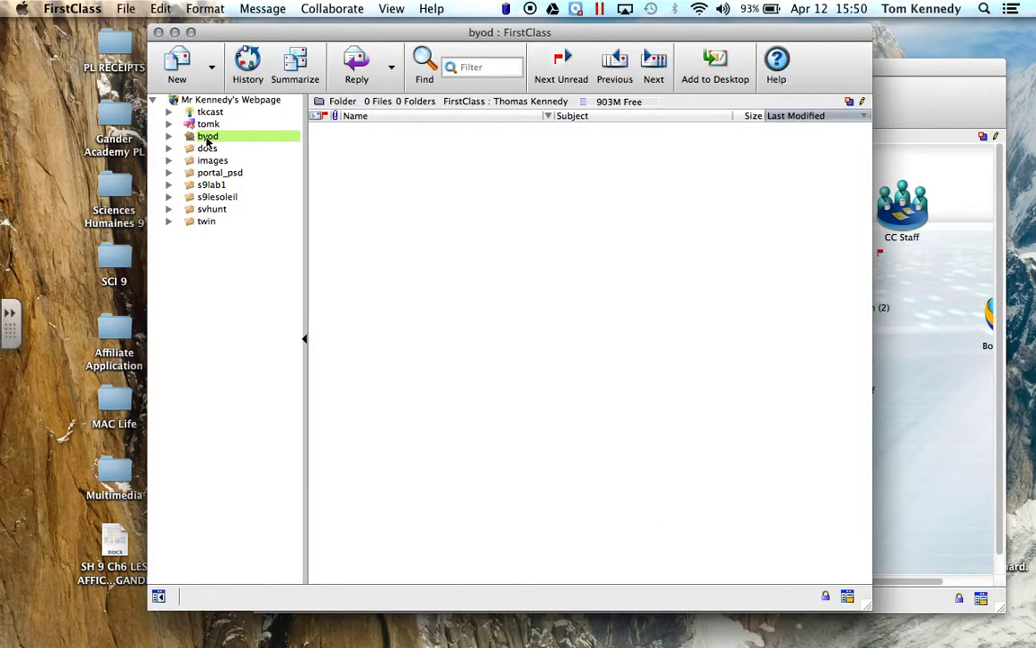
Upload s9ch2.htm and the s9ch2_files folder together from the desktop into the byod web folder.
{"action": "left_click_drag", "start_coordinate": [347, 35], "coordinate": [535, 62]}
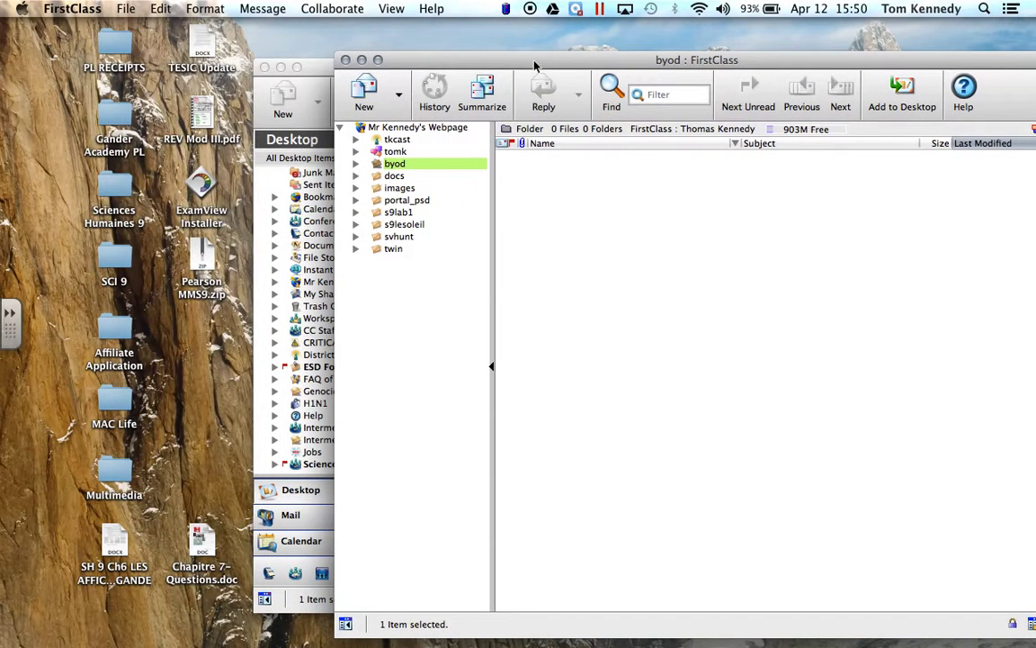
{"action": "key", "text": "F11"}
{"action": "left_click_drag", "start_coordinate": [503, 227], "coordinate": [596, 347]}
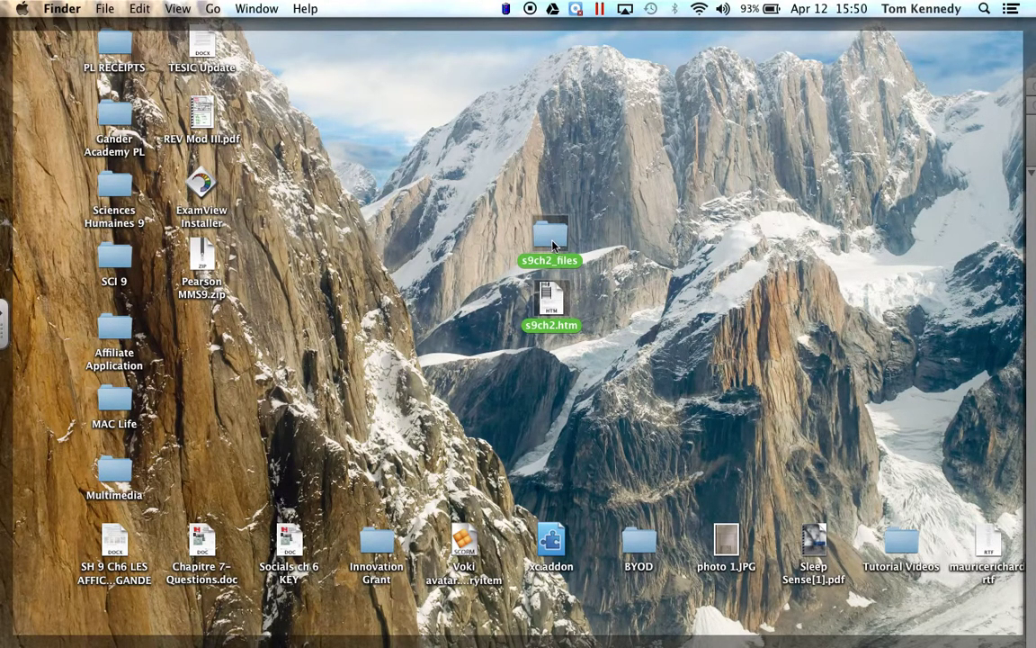
{"action": "key", "text": "F11"}
{"action": "left_click_drag", "start_coordinate": [94, 540], "coordinate": [624, 348]}
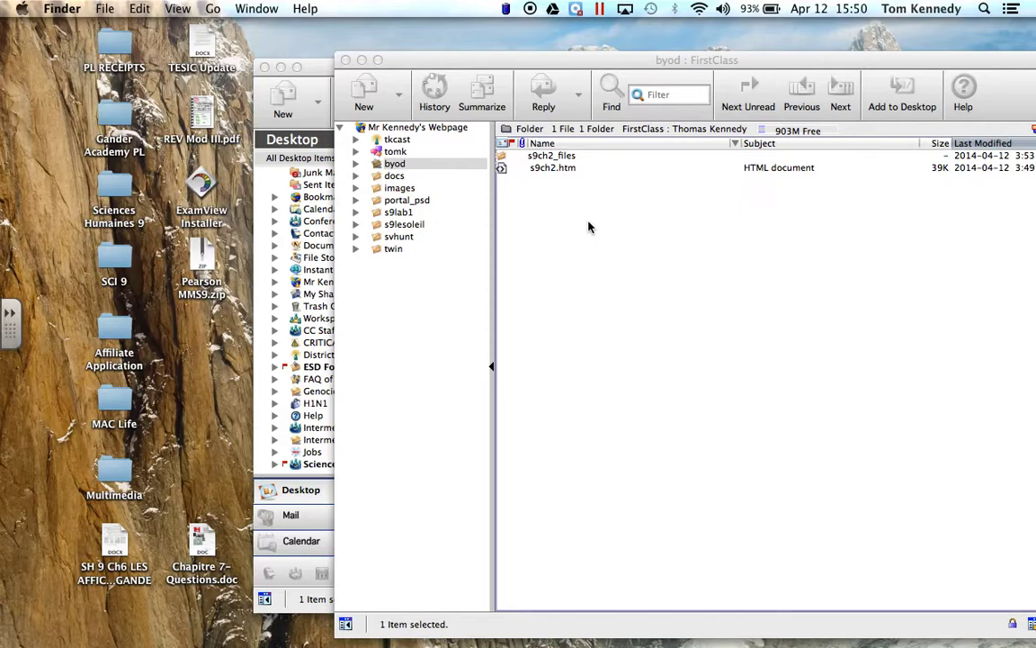
{"action": "left_click_drag", "start_coordinate": [432, 62], "coordinate": [288, 28]}
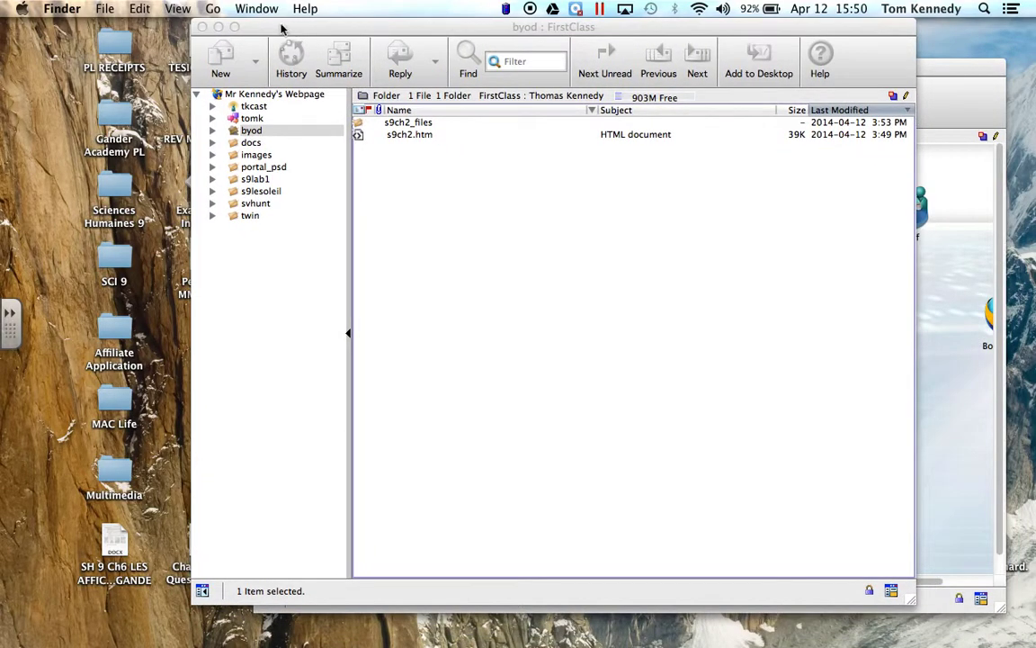
{"action": "mouse_move", "coordinate": [225, 634]}
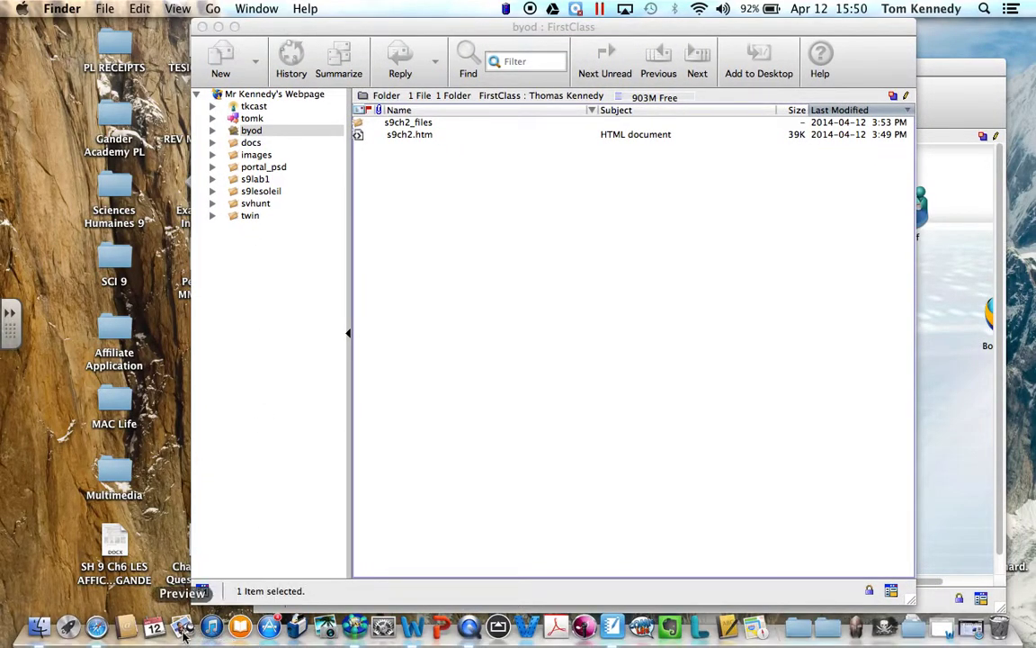
{"action": "left_click", "coordinate": [96, 627]}
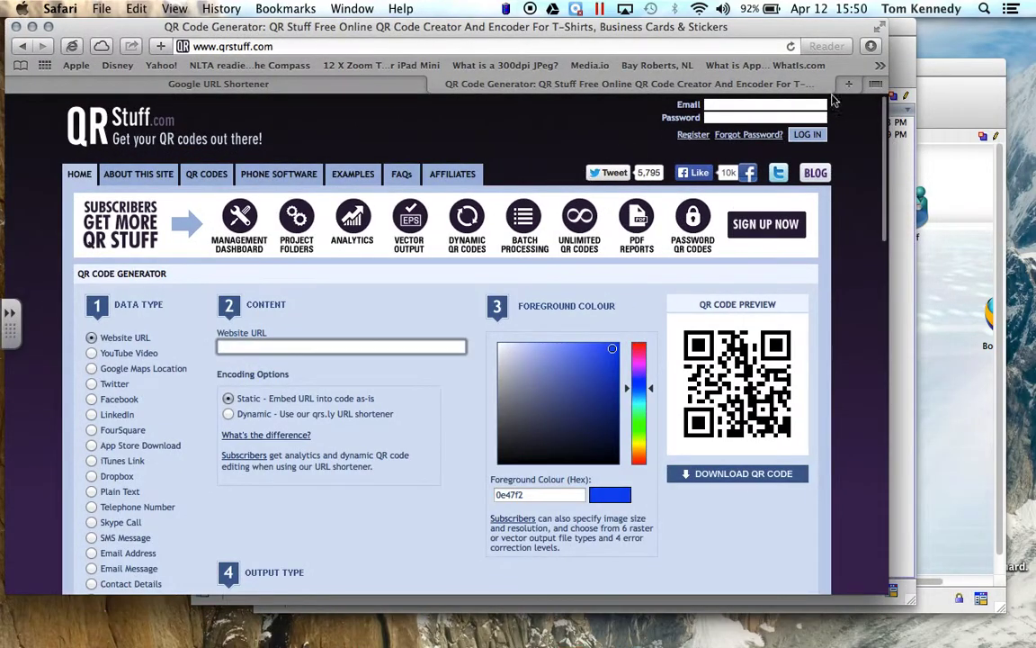
{"action": "key", "text": "super+t"}
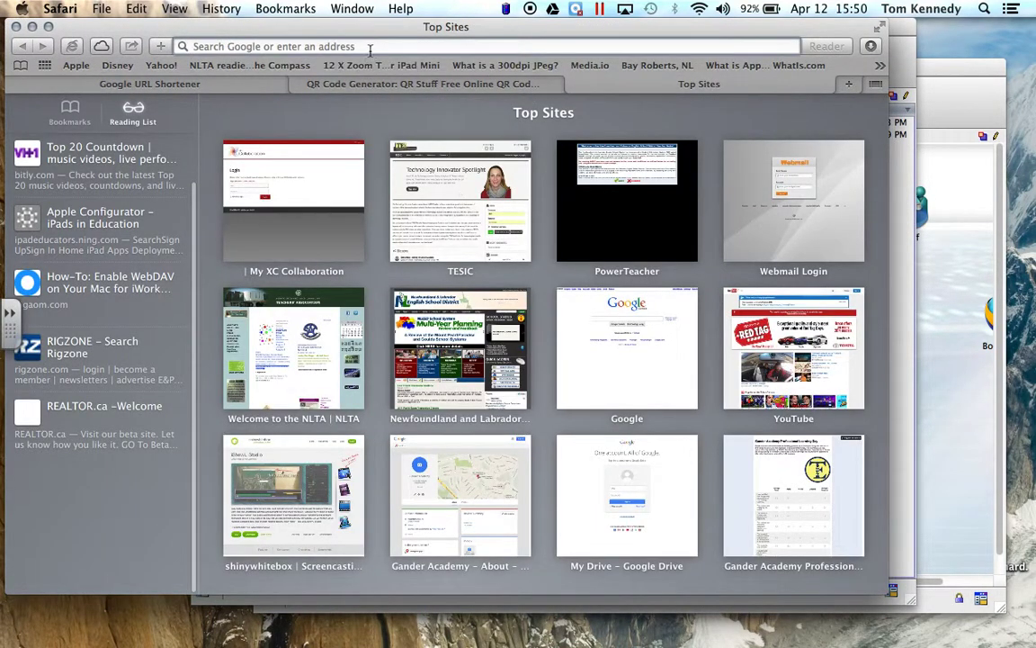
{"action": "type", "text": "http://"}
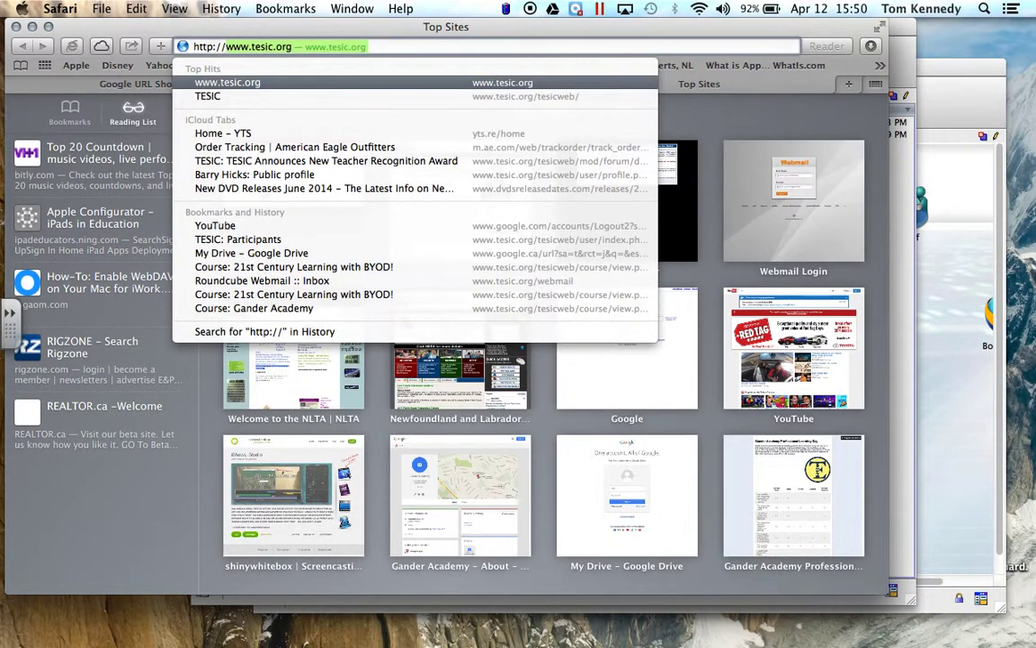
{"action": "type", "text": "esn"}
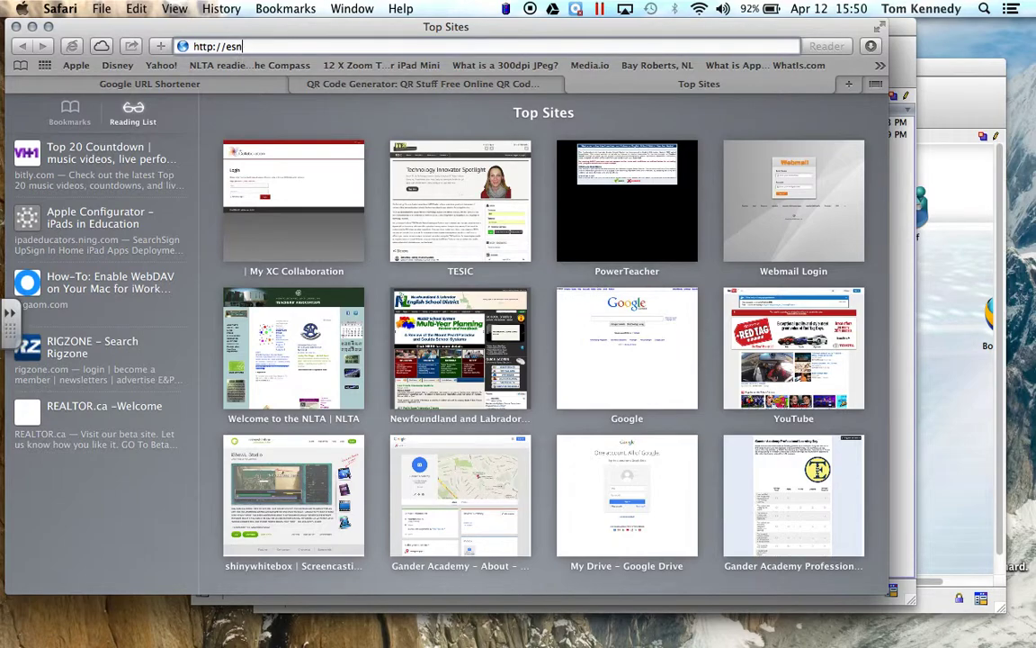
{"action": "key", "text": "BackSpace"}
{"action": "type", "text": "dnl.ca"}
{"action": "key", "text": "BackSpace"}
{"action": "key", "text": "BackSpace"}
{"action": "key", "text": "BackSpace"}
{"action": "key", "text": "BackSpace"}
{"action": "key", "text": "BackSpace"}
{"action": "key", "text": "BackSpace"}
{"action": "key", "text": "BackSpace"}
{"action": "key", "text": "BackSpace"}
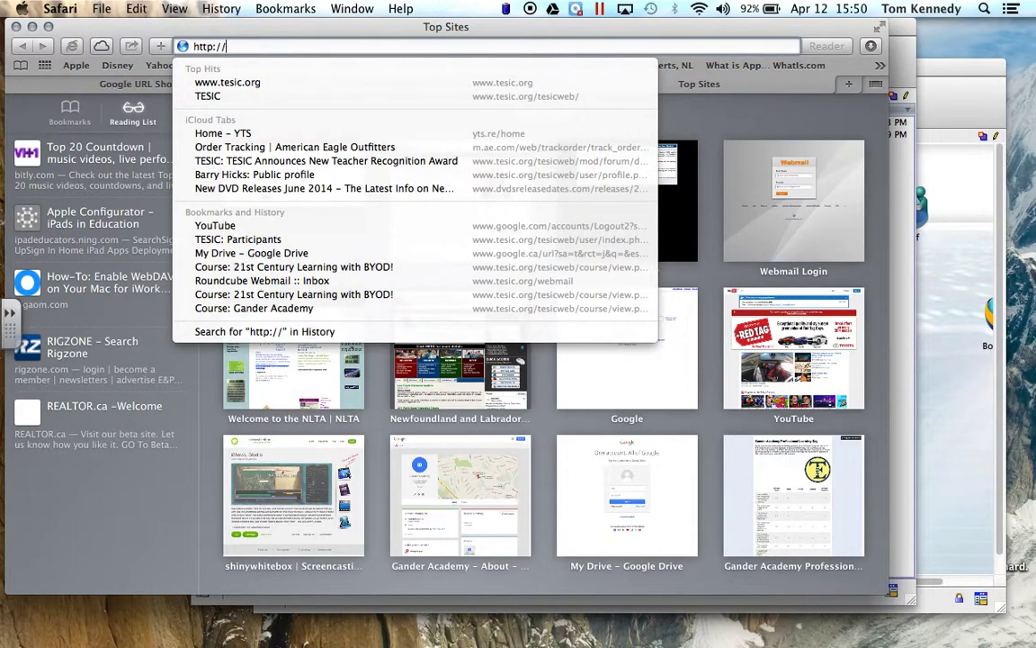
Complete the address with mail.esdnl.ca, the teacher's ~username and byod, and load the web folder.
{"action": "type", "text": "mail.esdnl"}
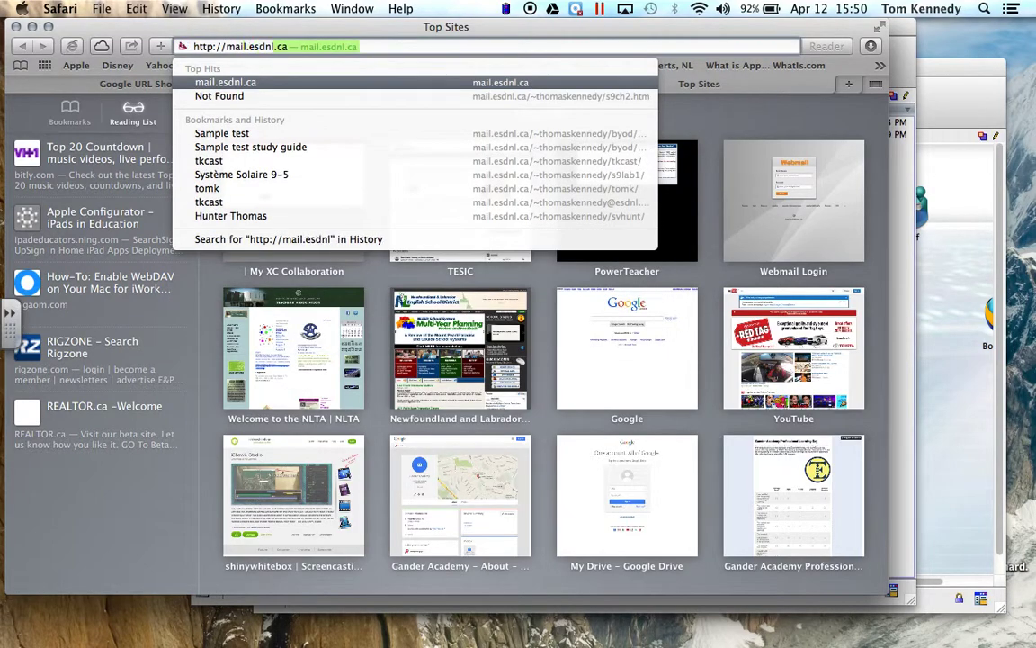
{"action": "type", "text": ".ca/"}
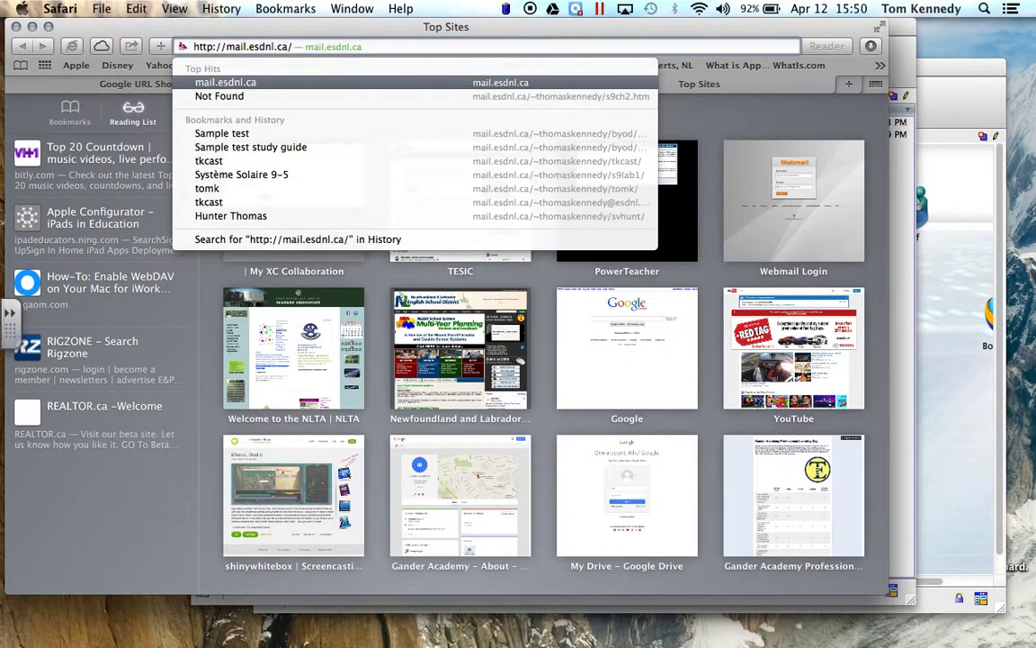
{"action": "type", "text": "~thomaskene"}
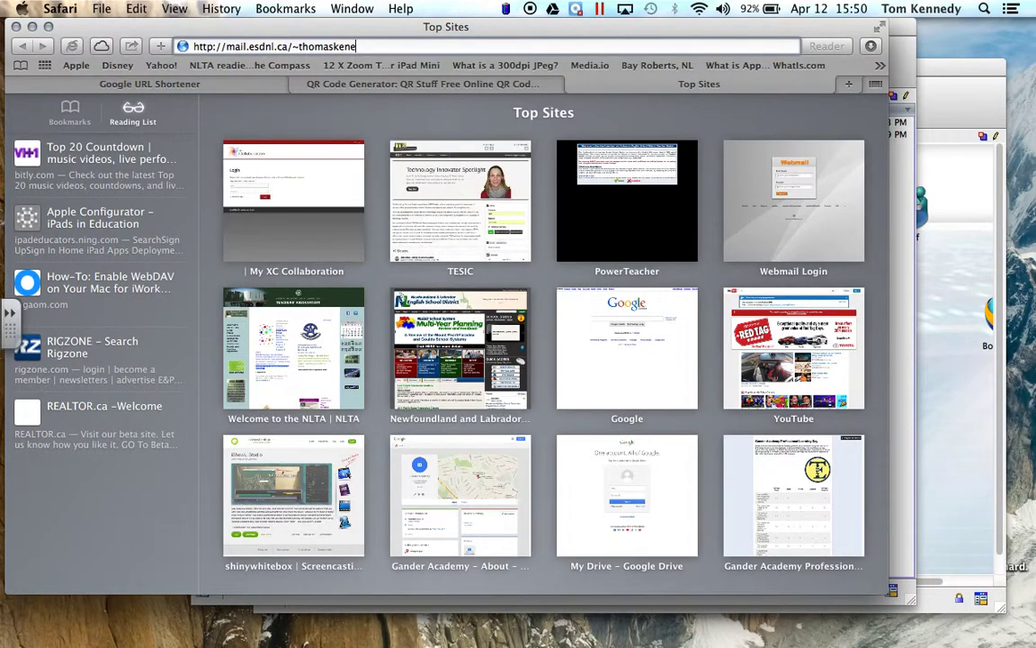
{"action": "key", "text": "BackSpace"}
{"action": "type", "text": "ned"}
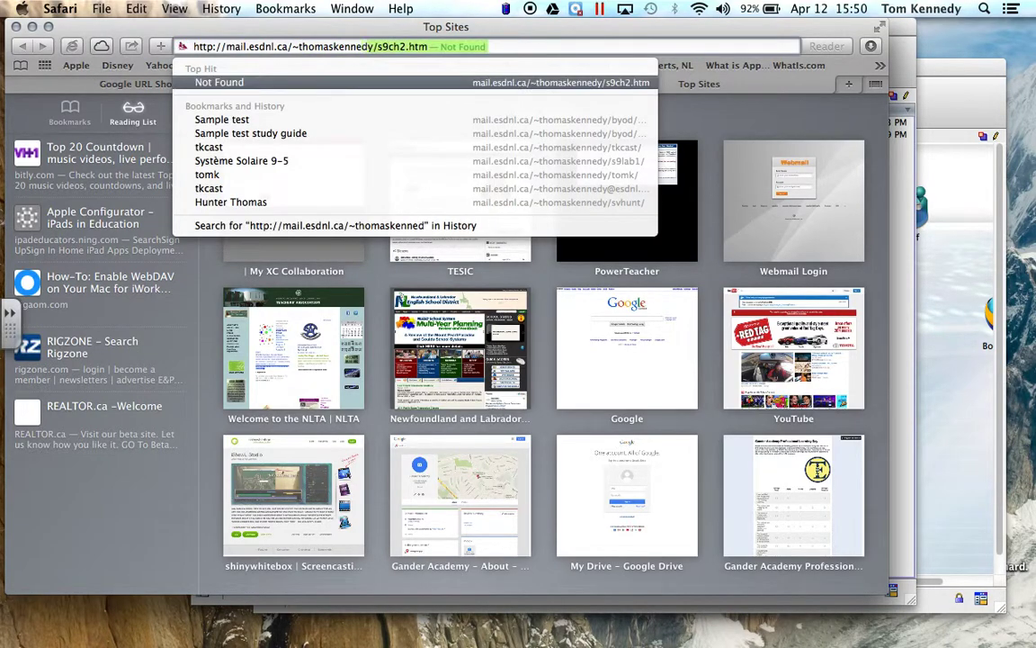
{"action": "type", "text": "y/byod"}
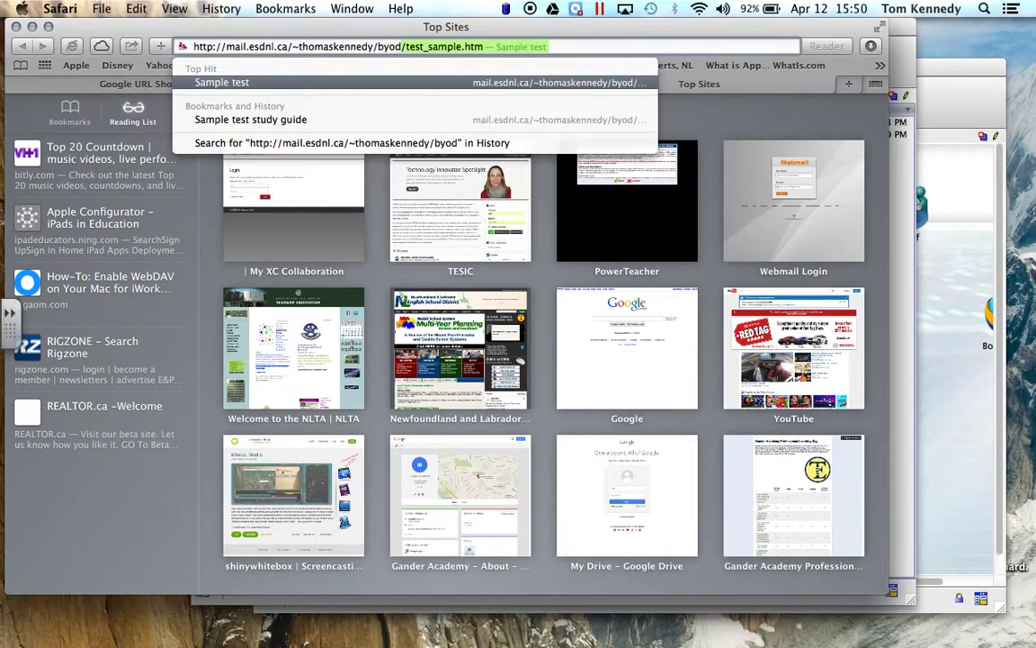
{"action": "key", "text": "BackSpace"}
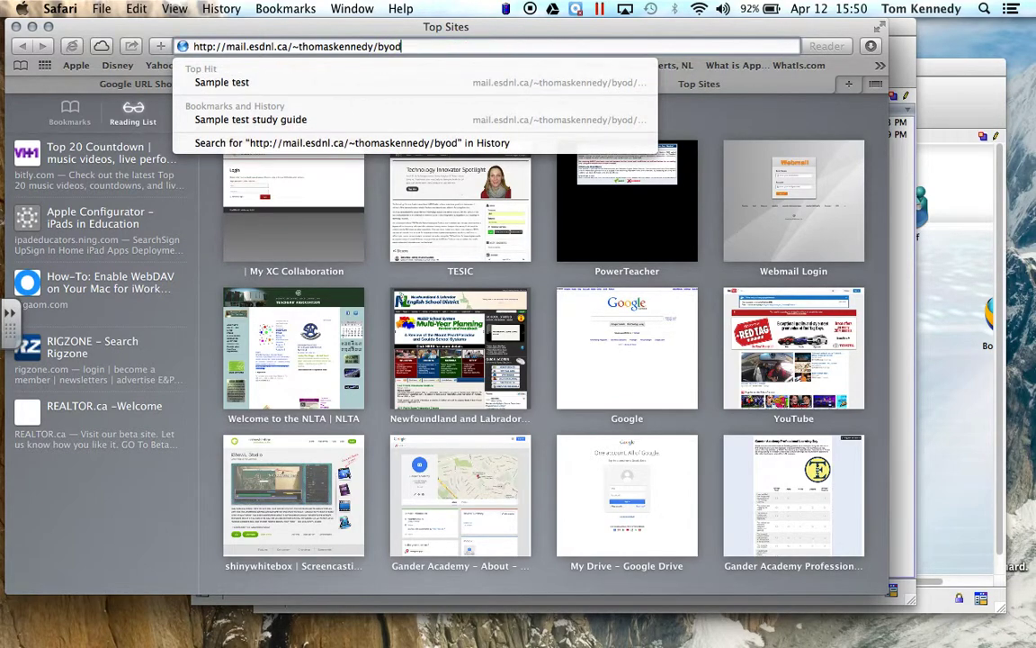
{"action": "key", "text": "Return"}
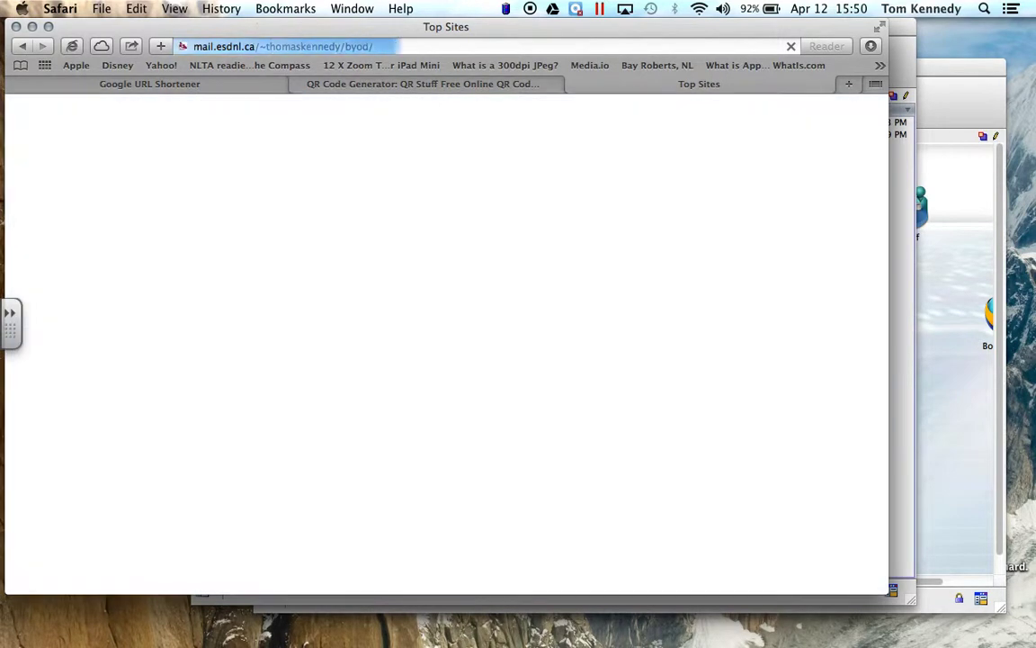
Append s9ch2.htm to the byod folder's address and load the published test page.
{"action": "left_click", "coordinate": [394, 47]}
{"action": "left_click", "coordinate": [394, 47]}
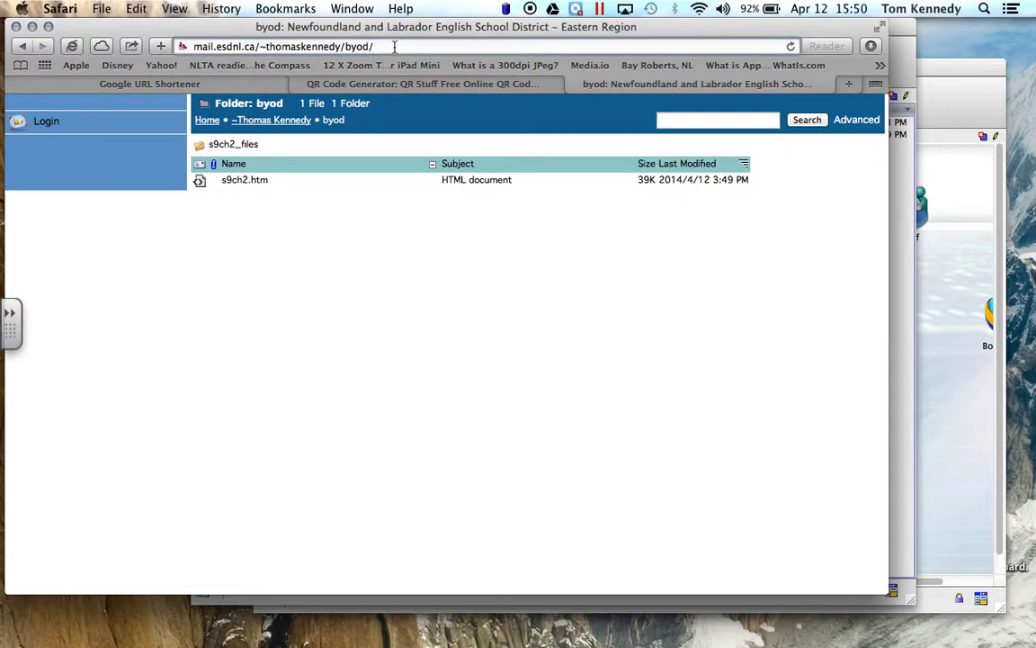
{"action": "type", "text": "s9ch2"}
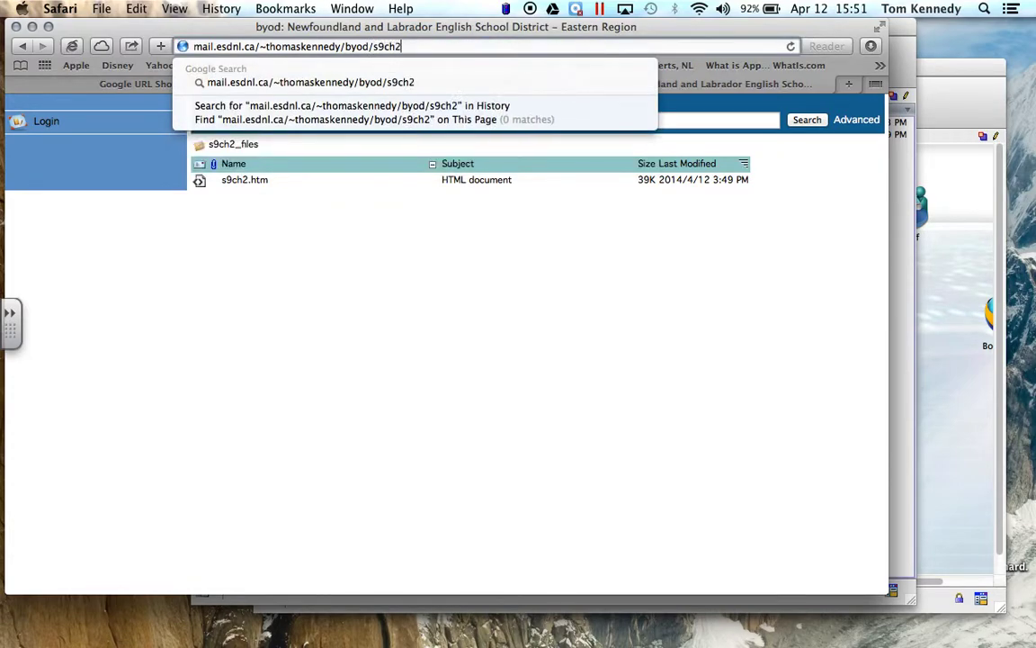
{"action": "type", "text": ".htm"}
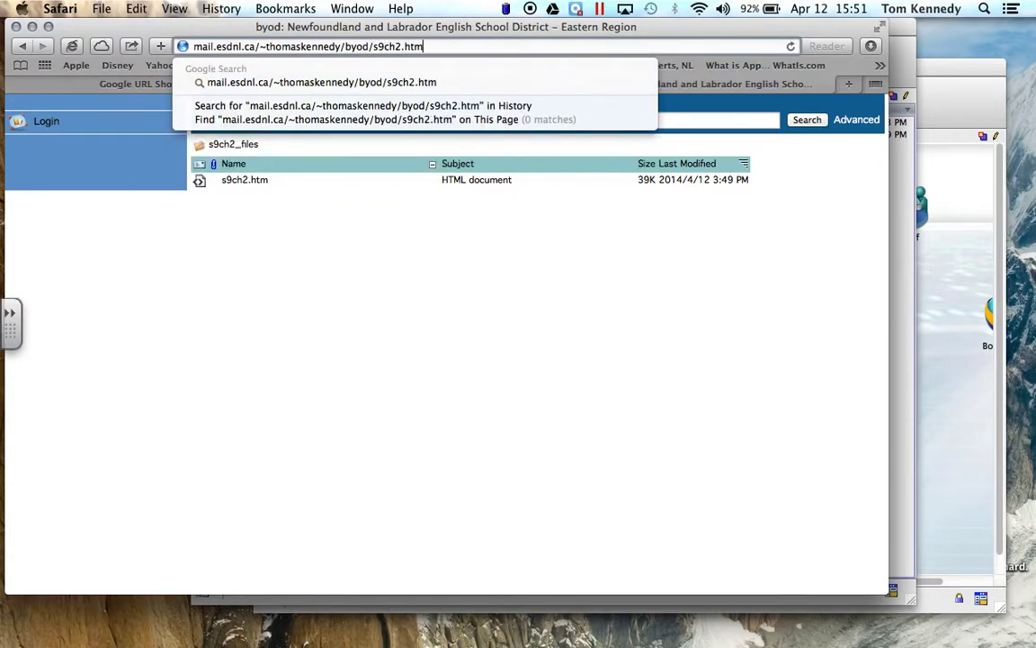
{"action": "key", "text": "Return"}
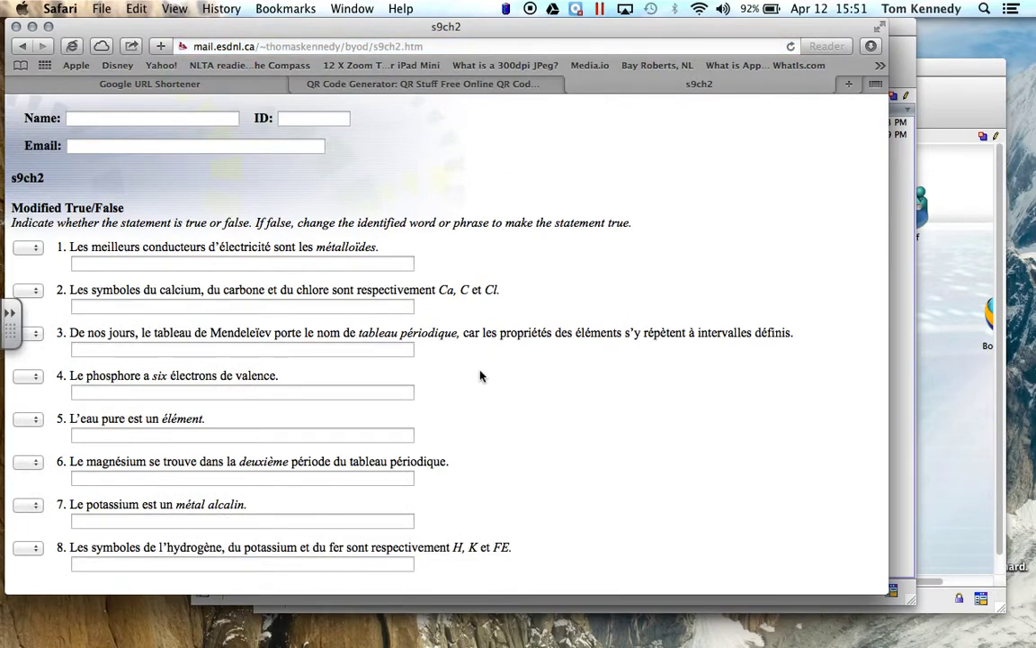
Copy the published s9ch2 page's address and shorten it with the Google URL Shortener.
{"action": "left_click", "coordinate": [430, 47]}
{"action": "key", "text": "super+c"}
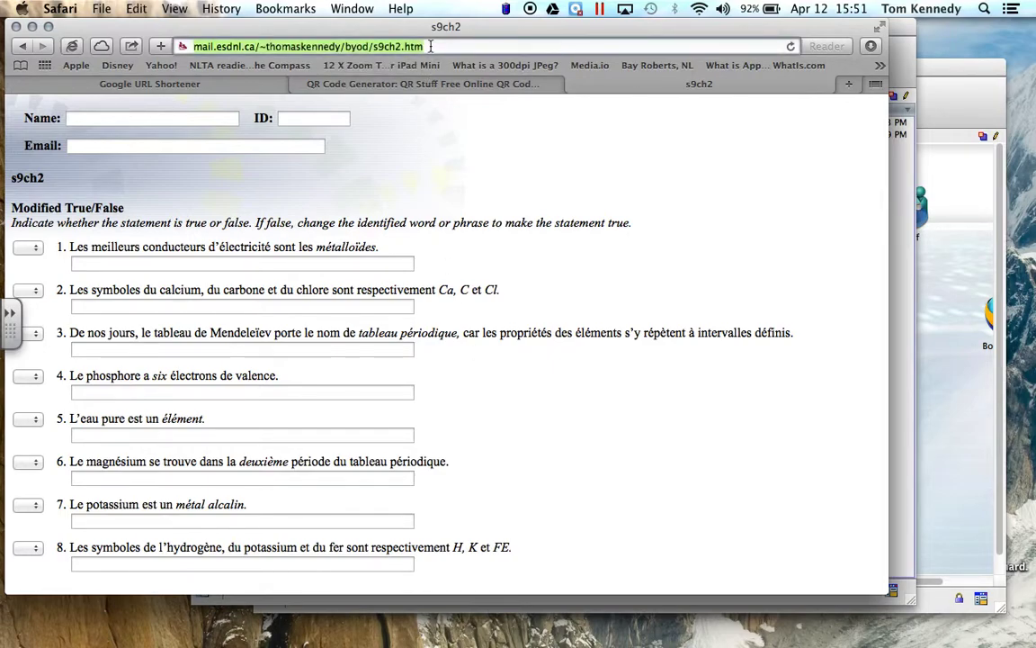
{"action": "left_click", "coordinate": [171, 80]}
{"action": "left_click", "coordinate": [210, 241]}
{"action": "key", "text": "super+v"}
{"action": "left_click", "coordinate": [432, 240]}
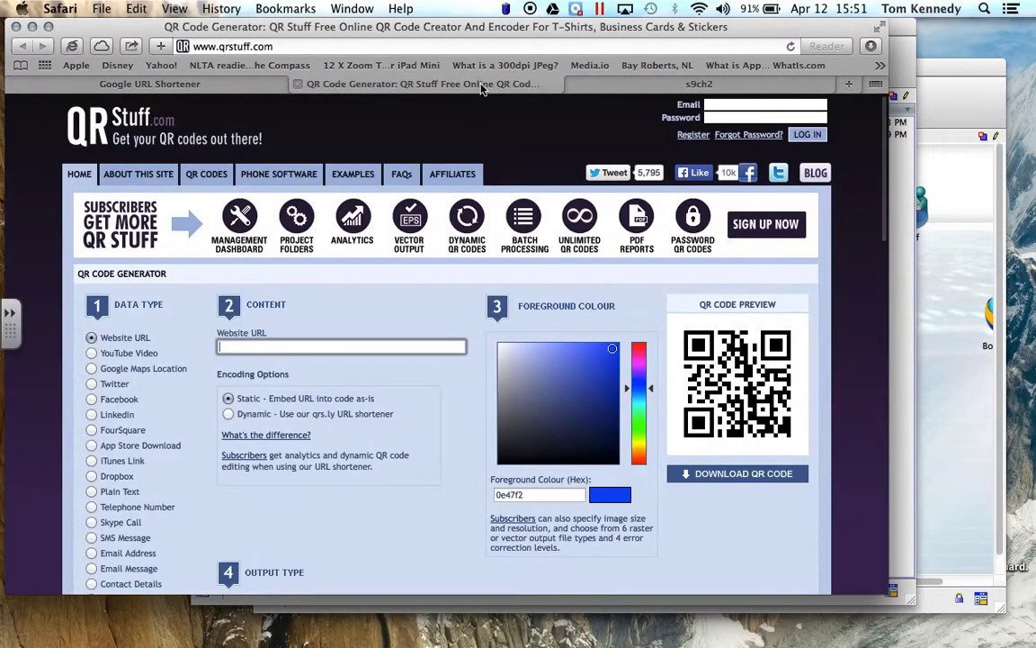
Generate a static Website URL QR code in QR Stuff from the copied address of the s9ch2.htm page.
{"action": "left_click", "coordinate": [432, 81]}
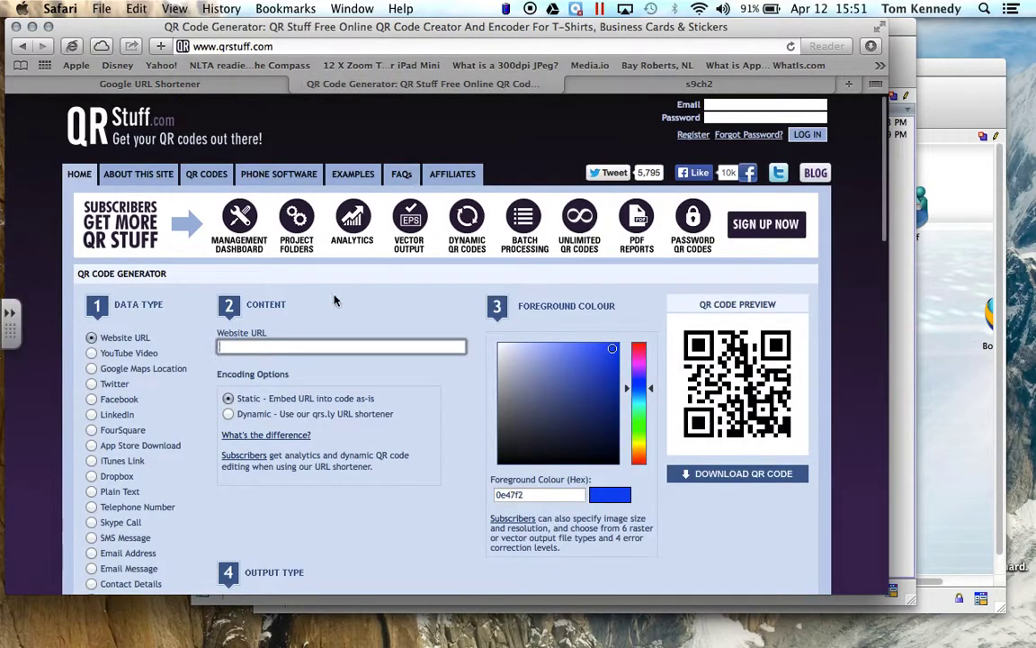
{"action": "key", "text": "super+v"}
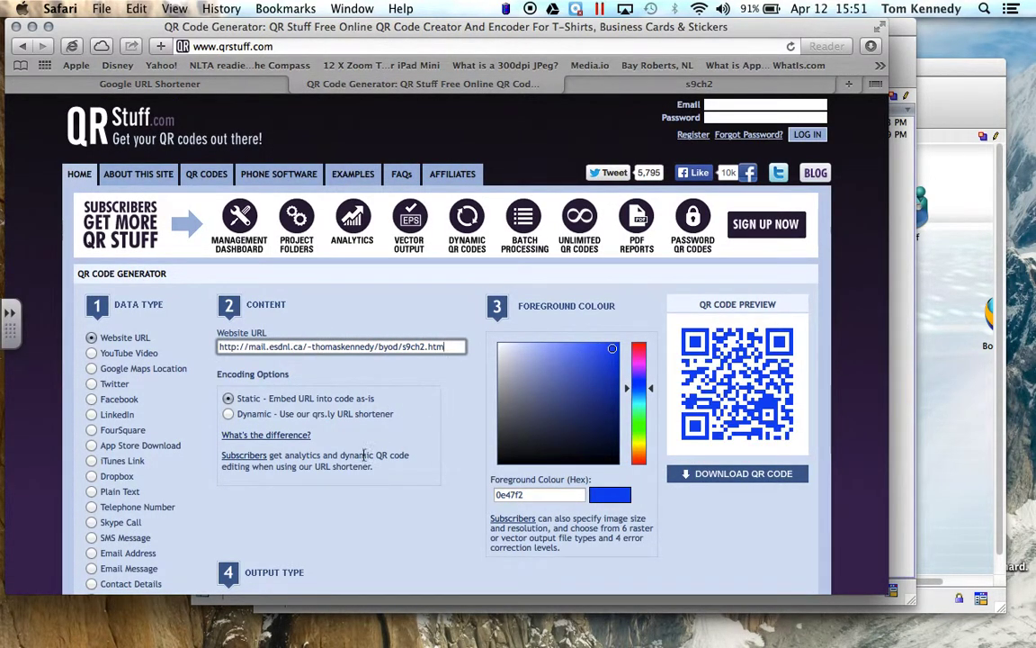
{"action": "scroll", "coordinate": [416, 430], "scroll_direction": "down", "scroll_amount": 2}
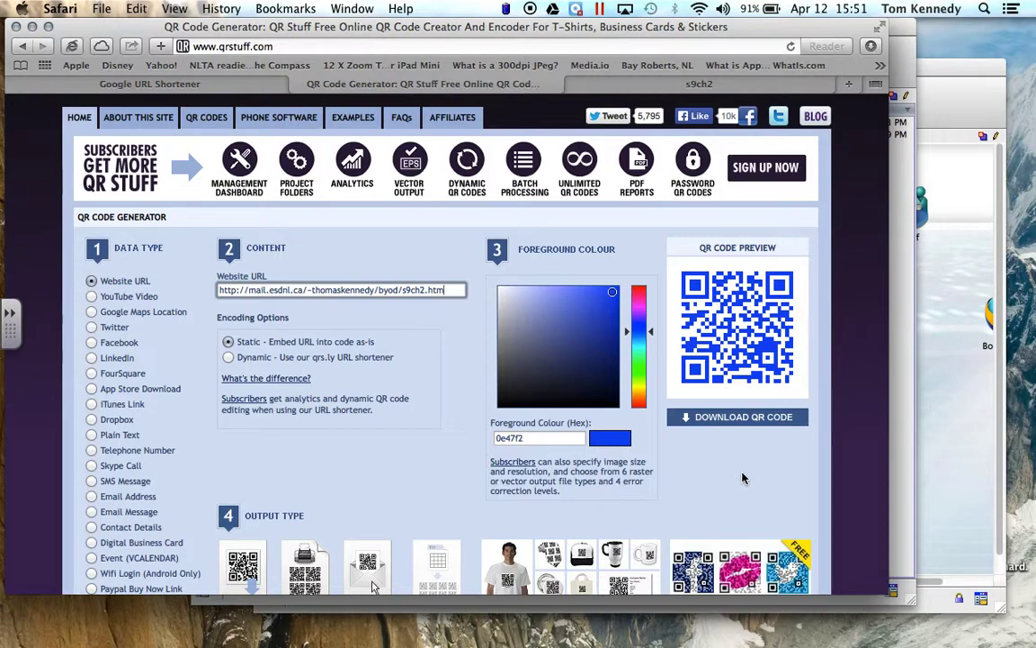
Check the byod folder in FirstClass, and load its mail.esdnl.ca web address in Safari's QR Stuff tab.
{"action": "left_click", "coordinate": [908, 68]}
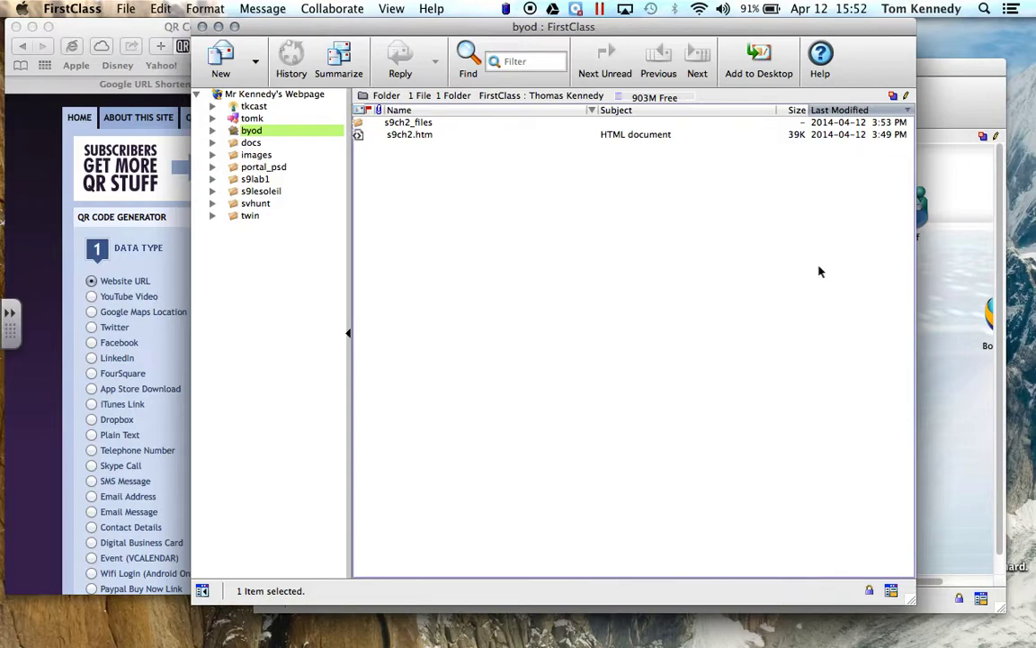
{"action": "left_click", "coordinate": [124, 26]}
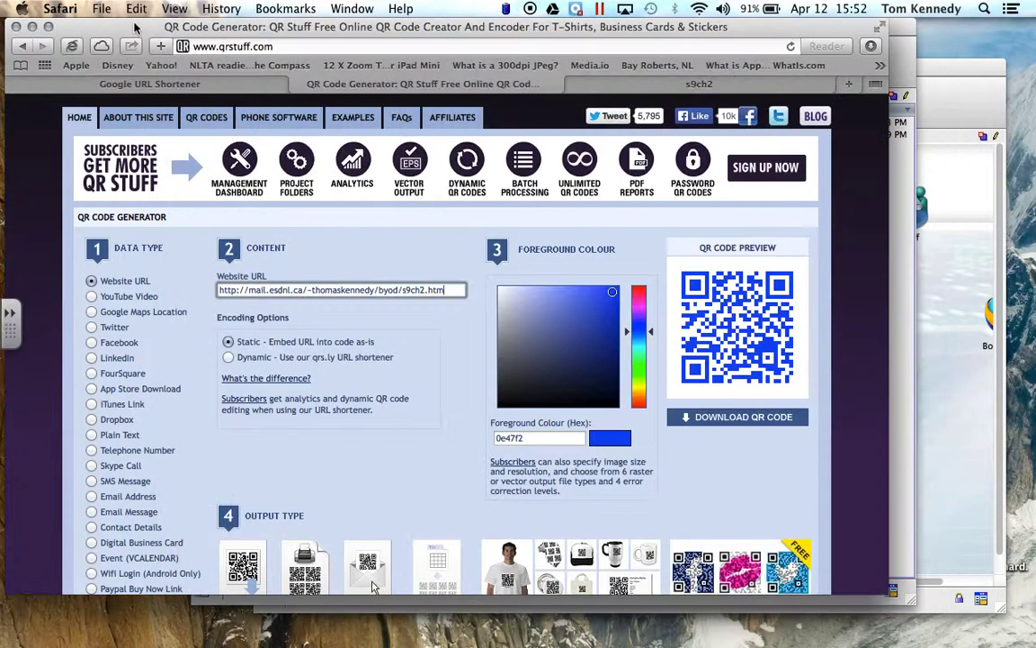
{"action": "left_click", "coordinate": [278, 46]}
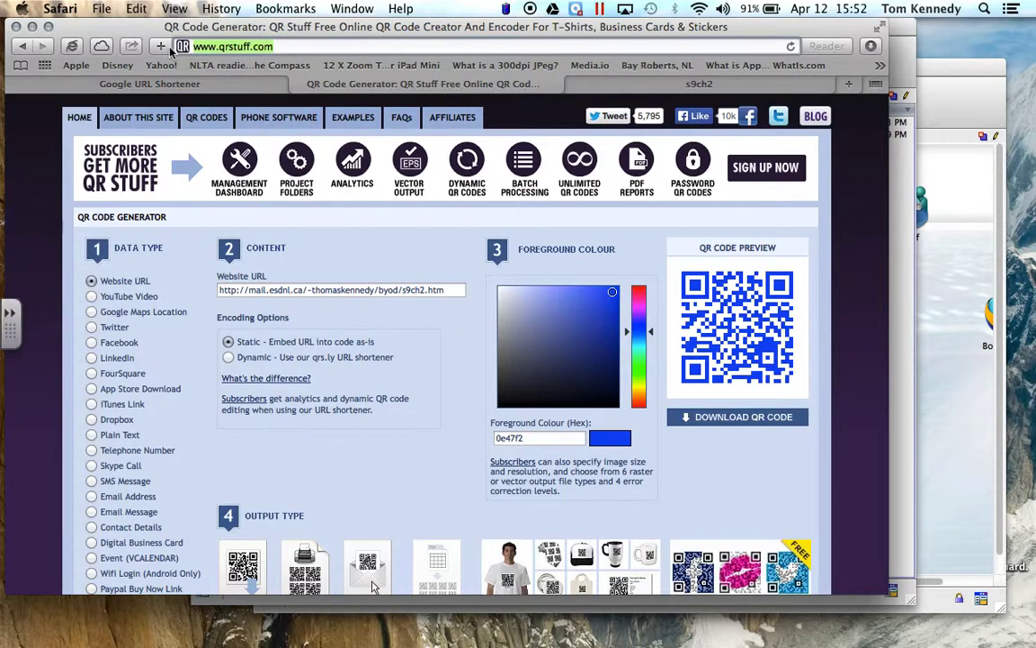
{"action": "type", "text": "http:"}
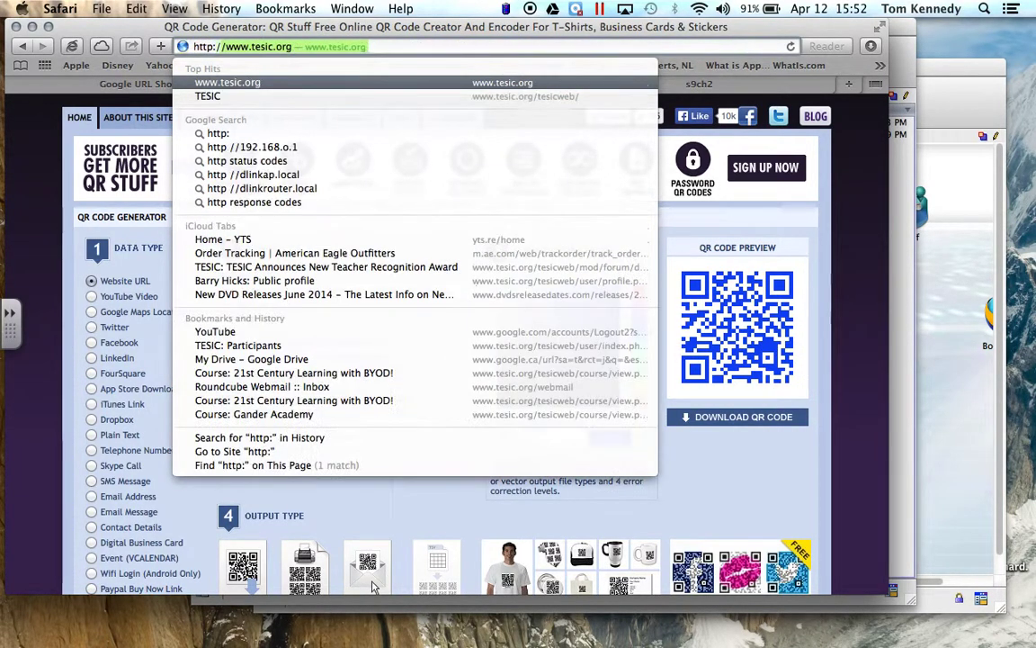
{"action": "type", "text": "//mail.esdnl.c"}
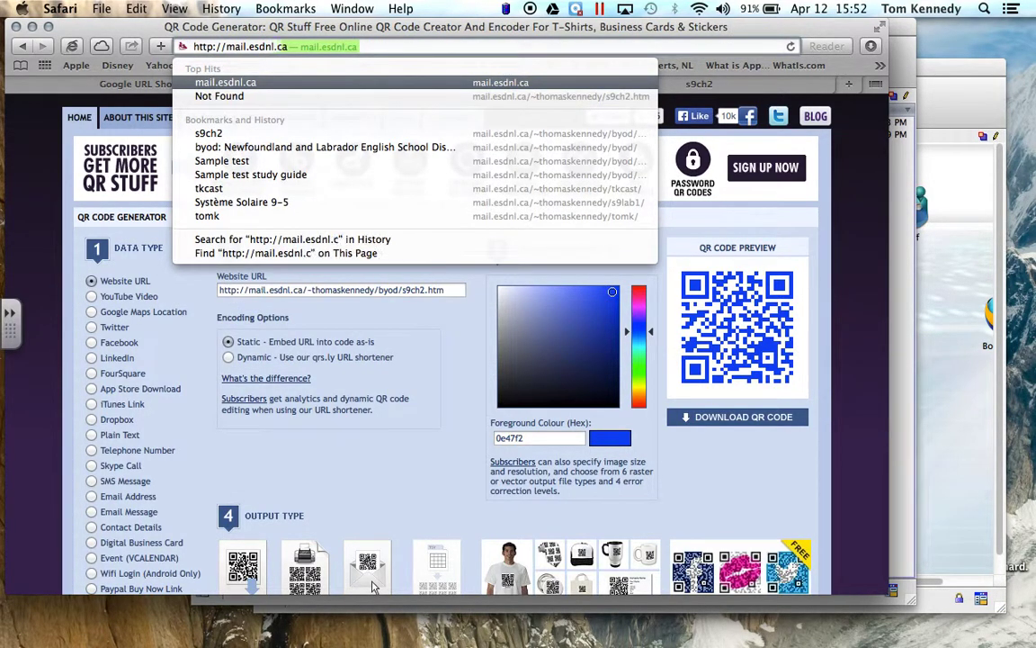
{"action": "type", "text": "a/"}
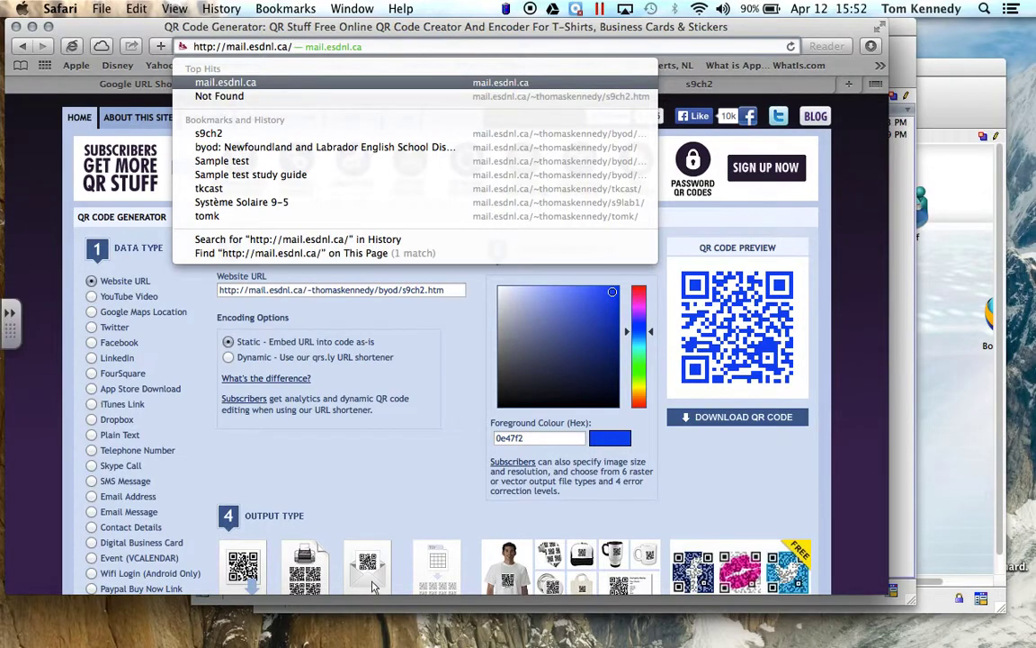
{"action": "type", "text": "~thomaskennedy"}
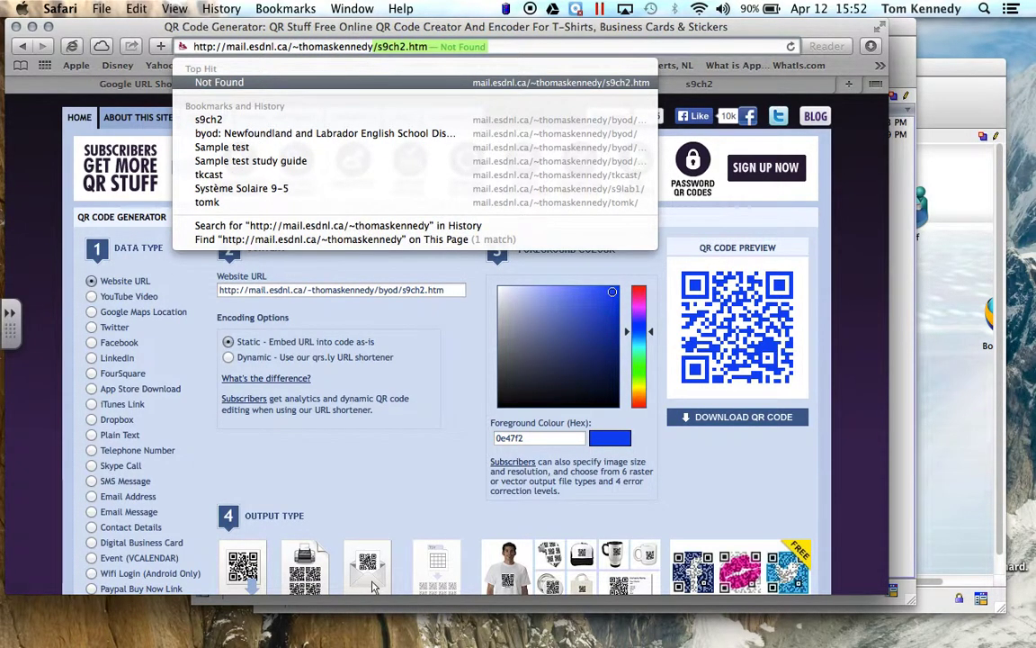
{"action": "type", "text": "/"}
{"action": "type", "text": "byody"}
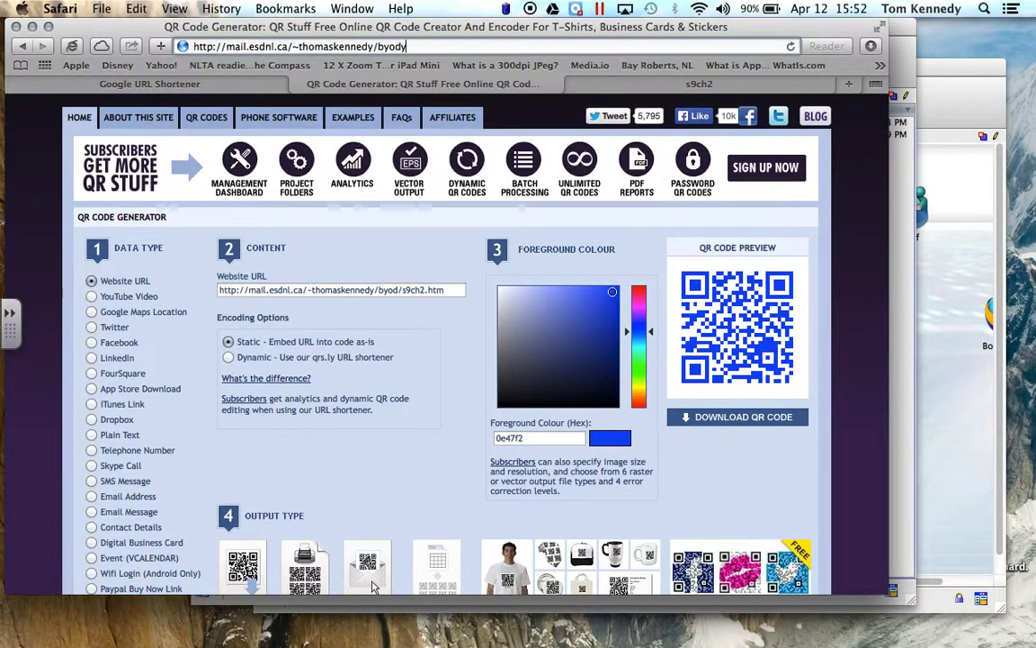
{"action": "key", "text": "BackSpace"}
{"action": "type", "text": "/"}
{"action": "key", "text": "Return"}
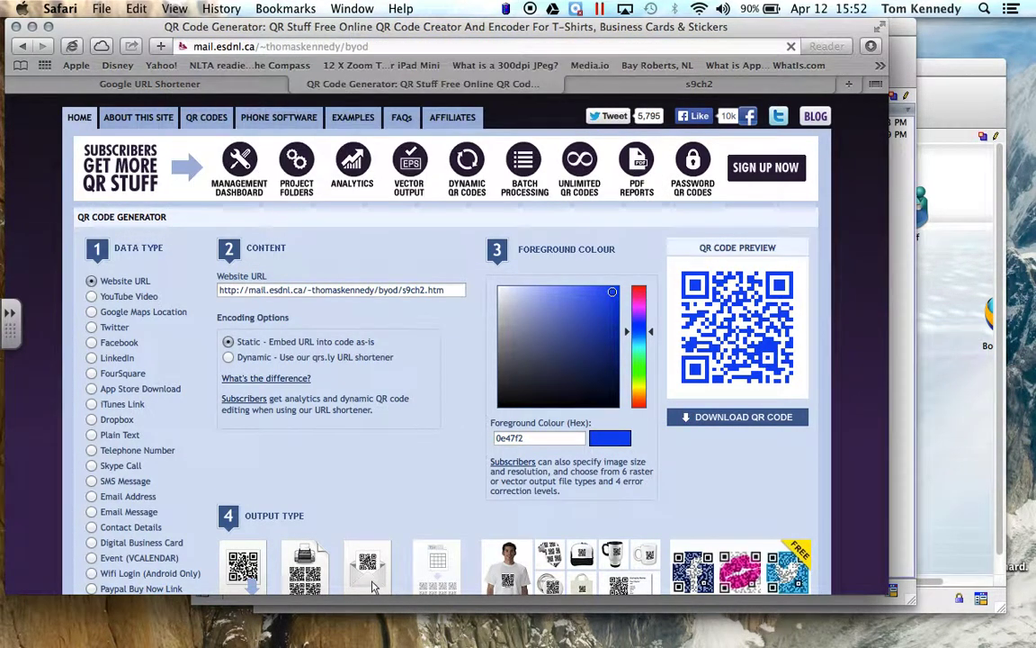